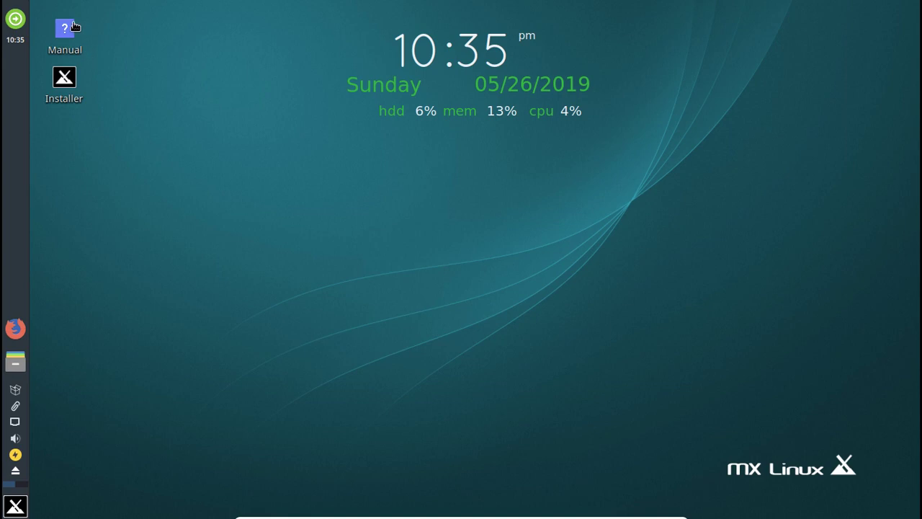
- Open the MX Linux users manual from the desktop, skim its introduction and show the Configuration chapter and the Basic use subsections
double_click(68, 29)
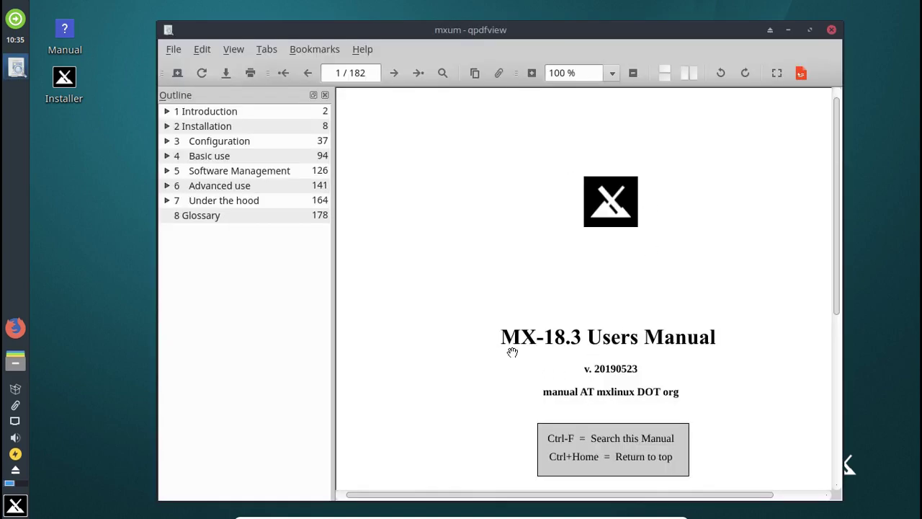
scroll(766, 297, down, 15)
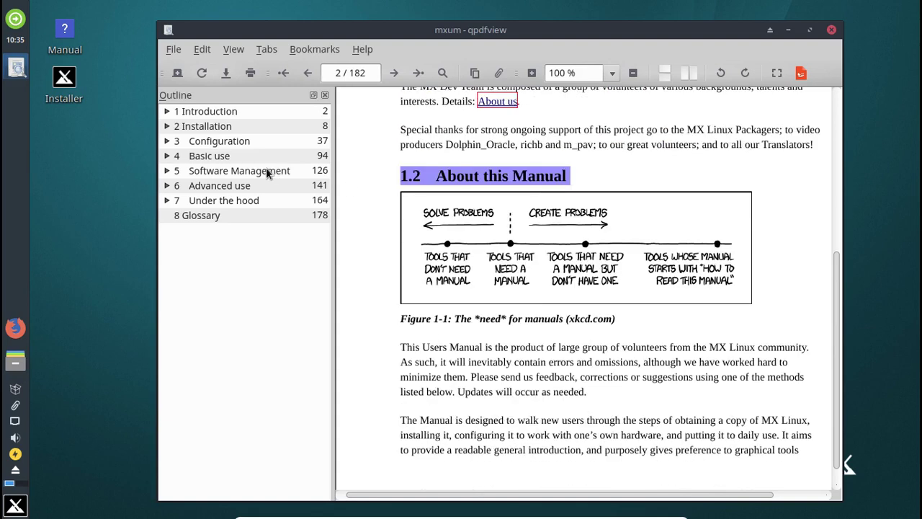
click(237, 143)
click(166, 157)
click(214, 236)
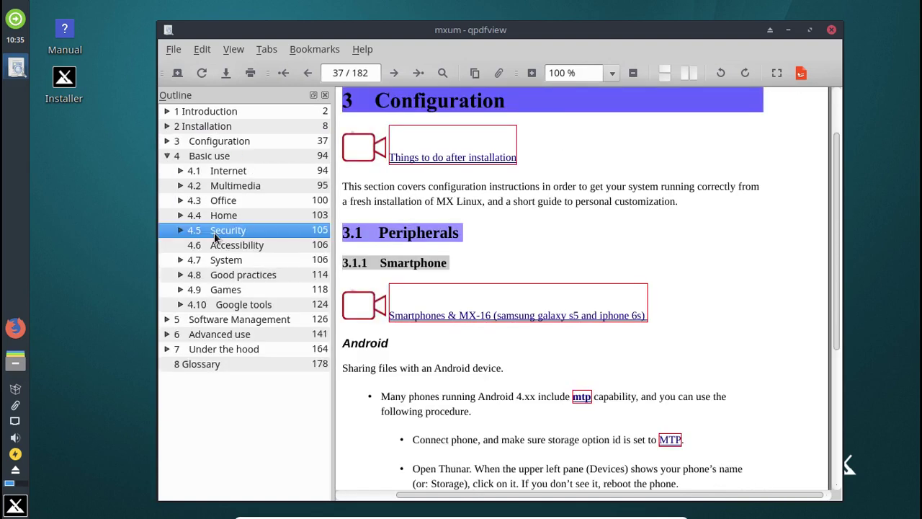
- Browse the manual's Software Management chapter, read through the Repos section and close the manual
click(212, 245)
click(199, 289)
click(171, 320)
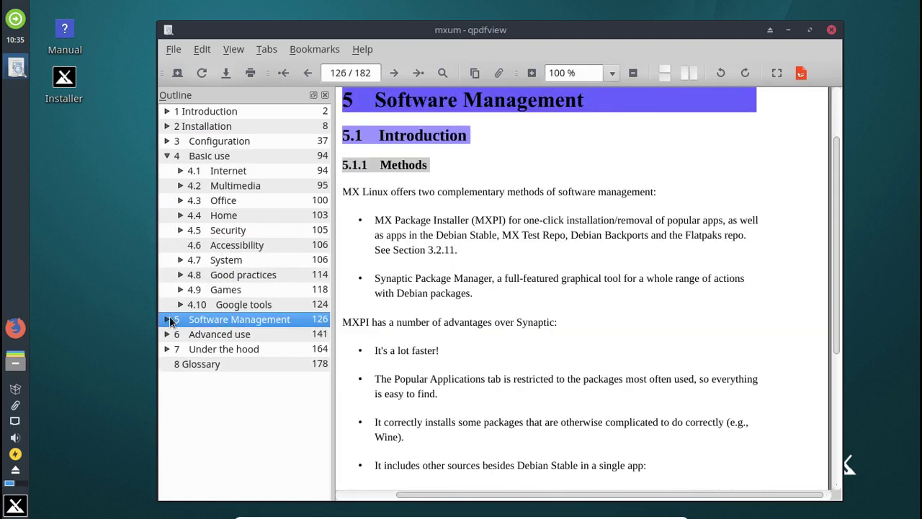
click(171, 321)
click(222, 349)
scroll(477, 301, down, 10)
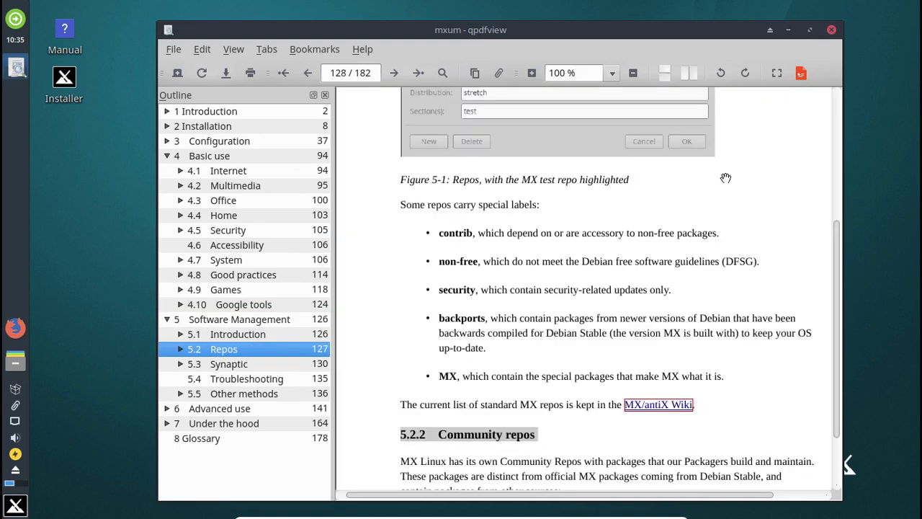
click(831, 31)
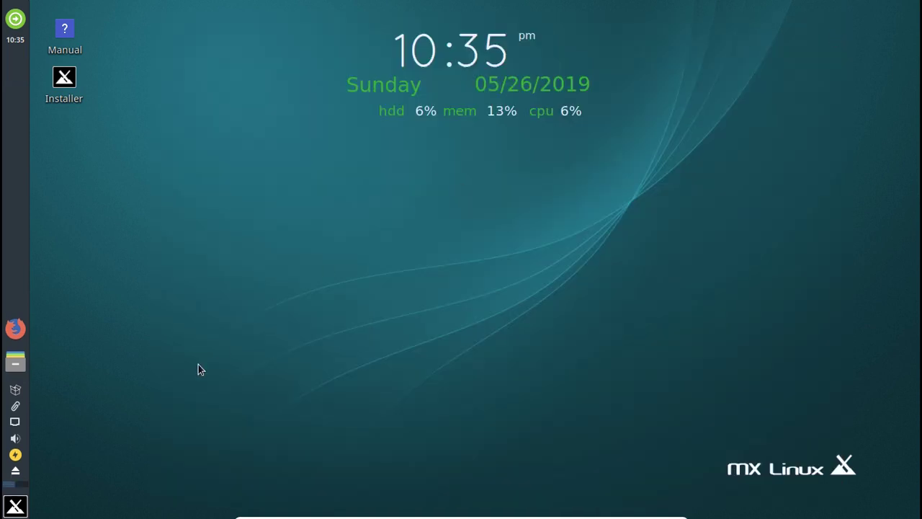
- Examine the programs in each application menu category, from Accessories through System, then close the menu
click(15, 504)
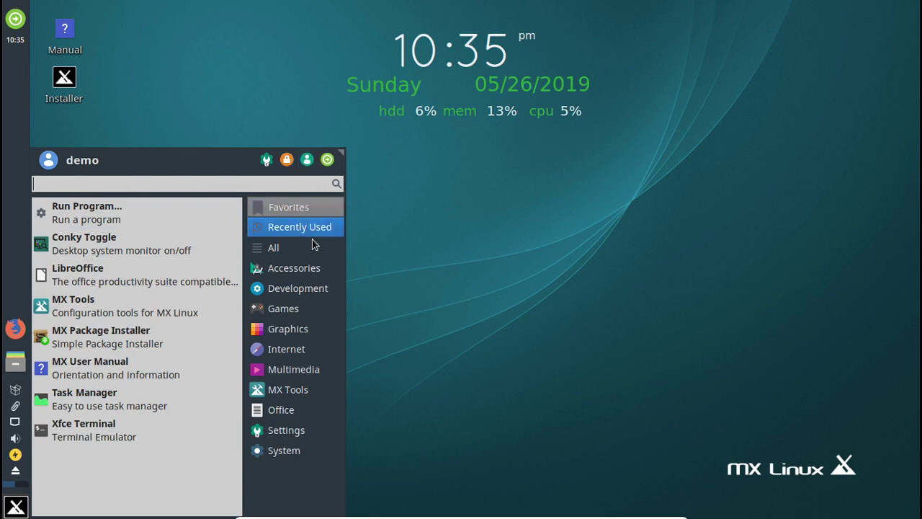
click(303, 276)
click(301, 288)
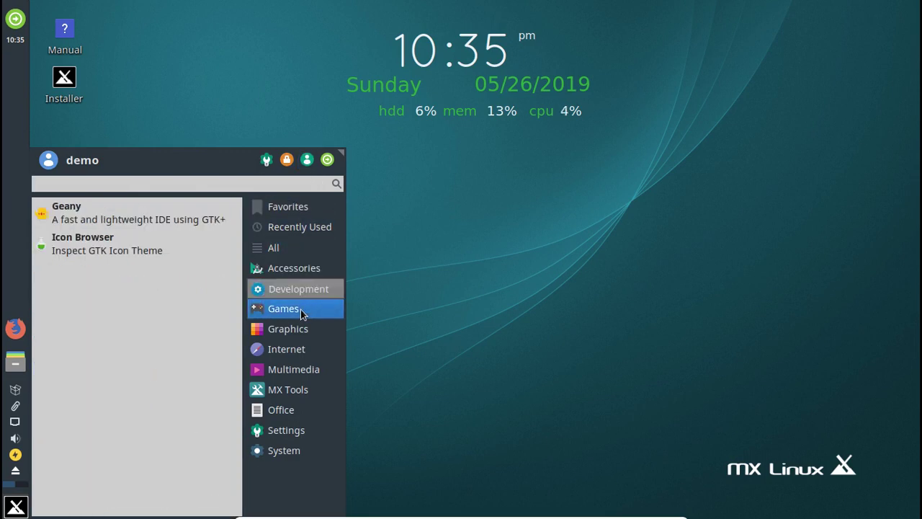
click(301, 309)
click(303, 330)
click(307, 350)
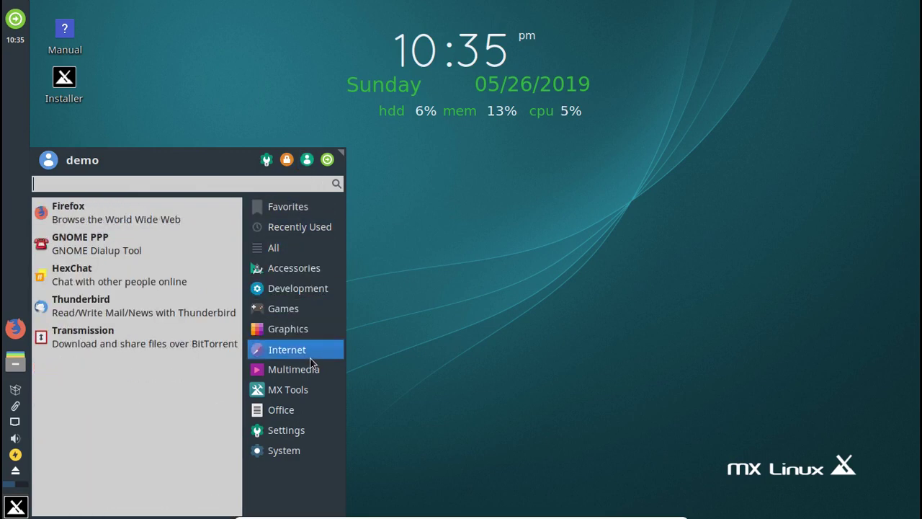
click(311, 367)
click(310, 389)
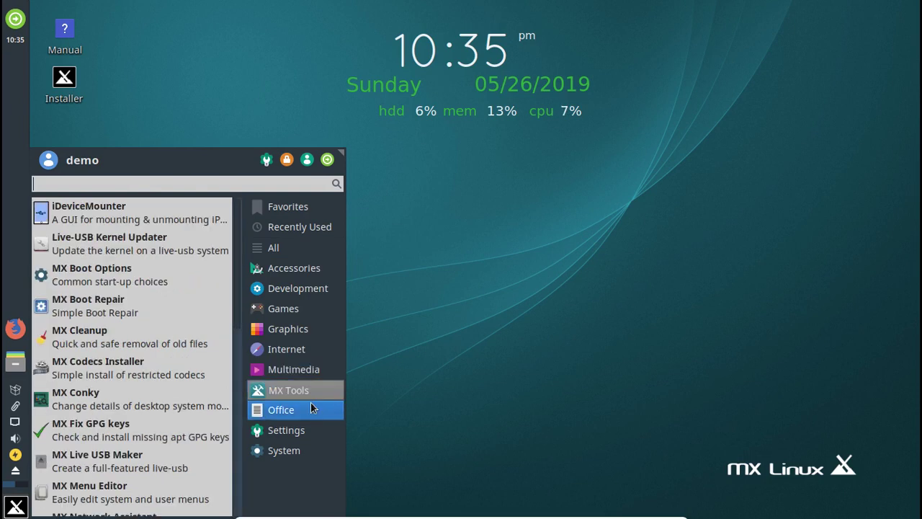
click(311, 409)
click(309, 430)
click(307, 451)
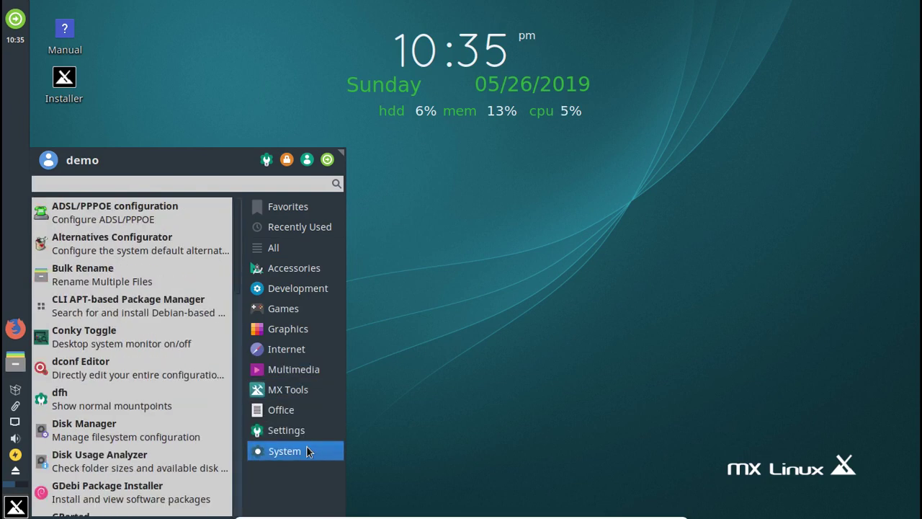
click(428, 382)
- Examine the desktop's context options and its Settings and Accessories application lists
right_click(132, 63)
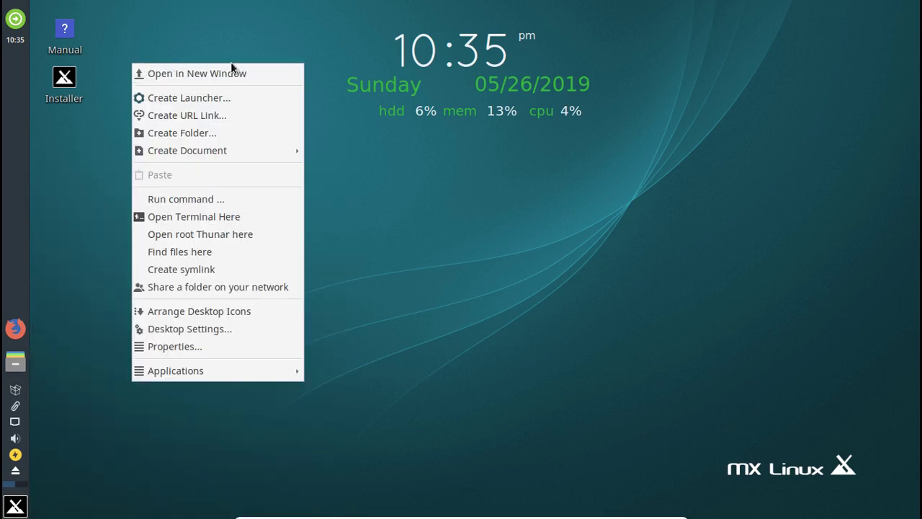
mouse_move(247, 151)
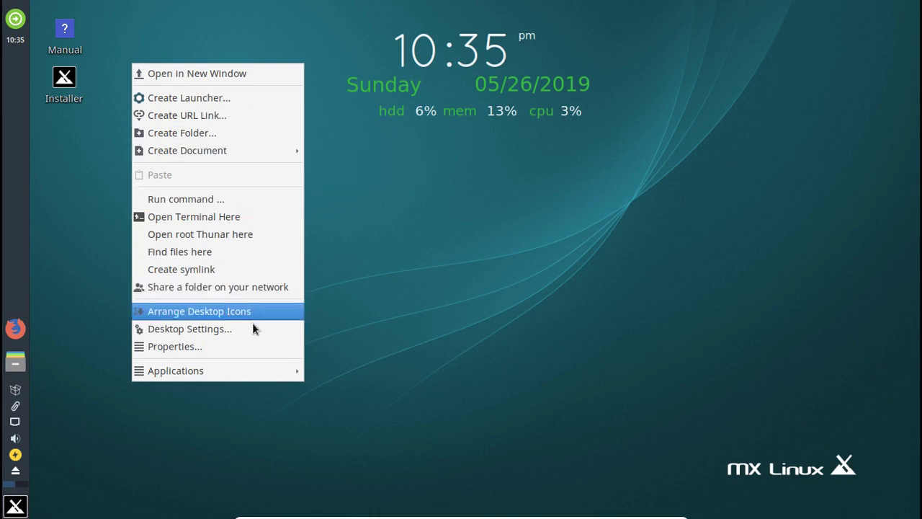
mouse_move(259, 370)
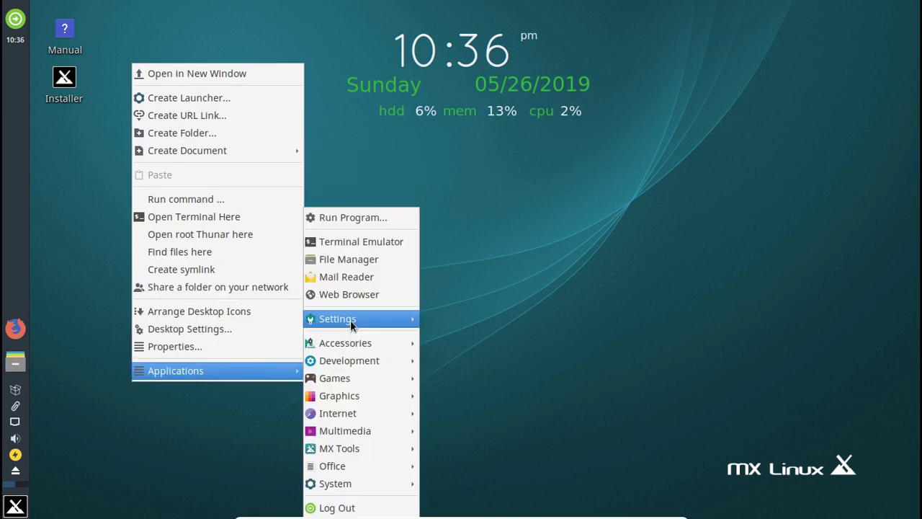
mouse_move(371, 319)
mouse_move(393, 345)
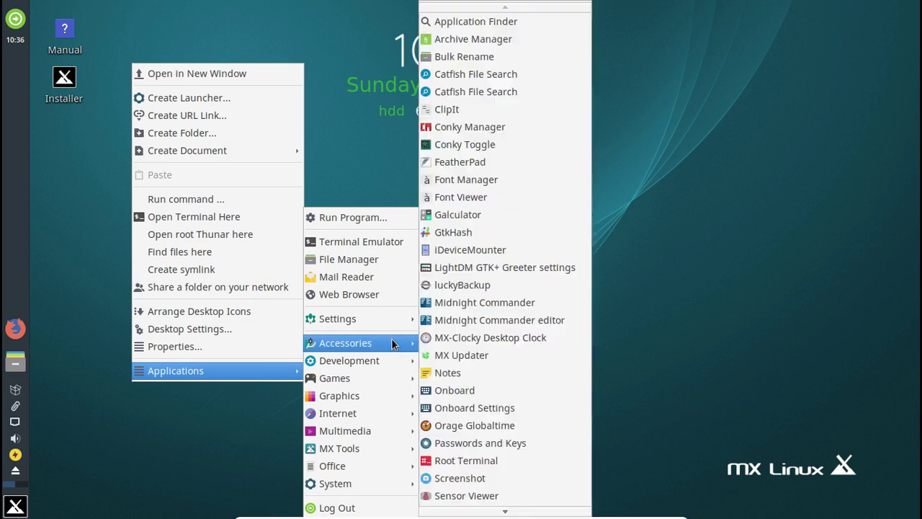
mouse_move(539, 512)
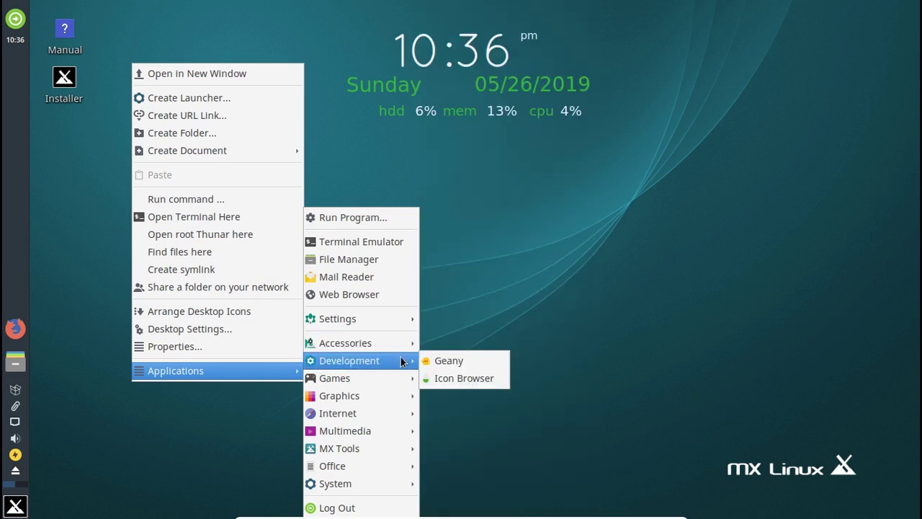
- Examine the desktop's Development, Games, Graphics, Internet, Multimedia, MX Tools, Office and System application lists, then dismiss them
mouse_move(398, 382)
mouse_move(398, 398)
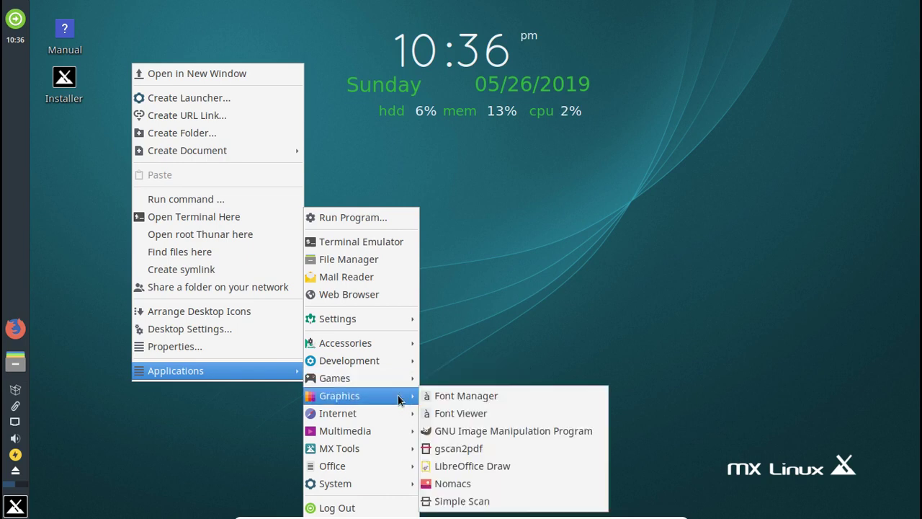
mouse_move(398, 417)
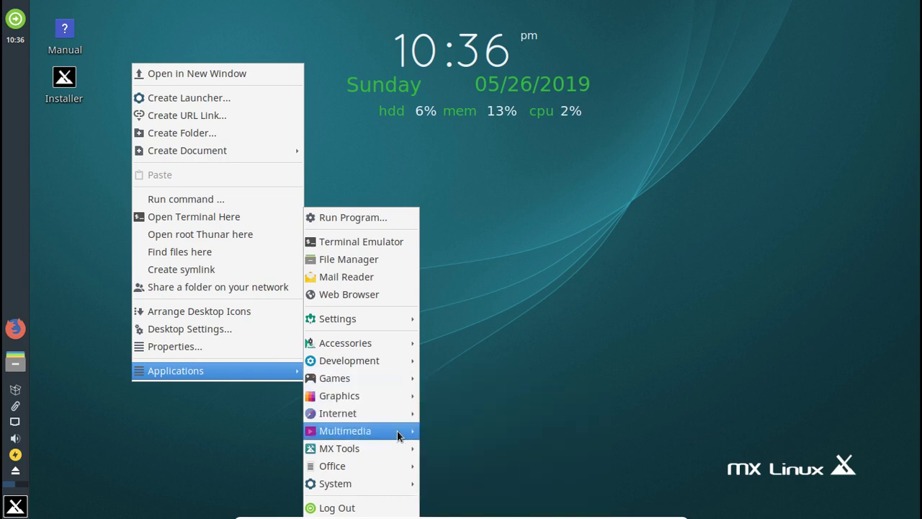
mouse_move(399, 435)
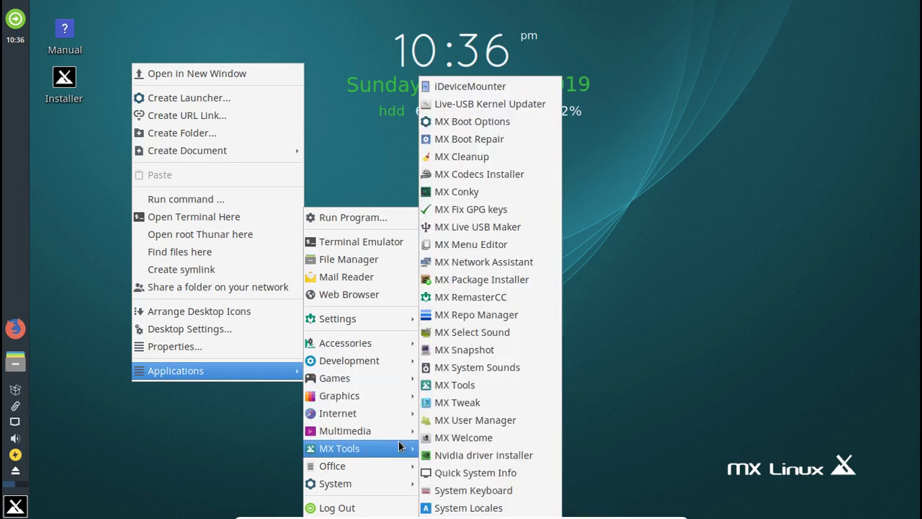
mouse_move(394, 473)
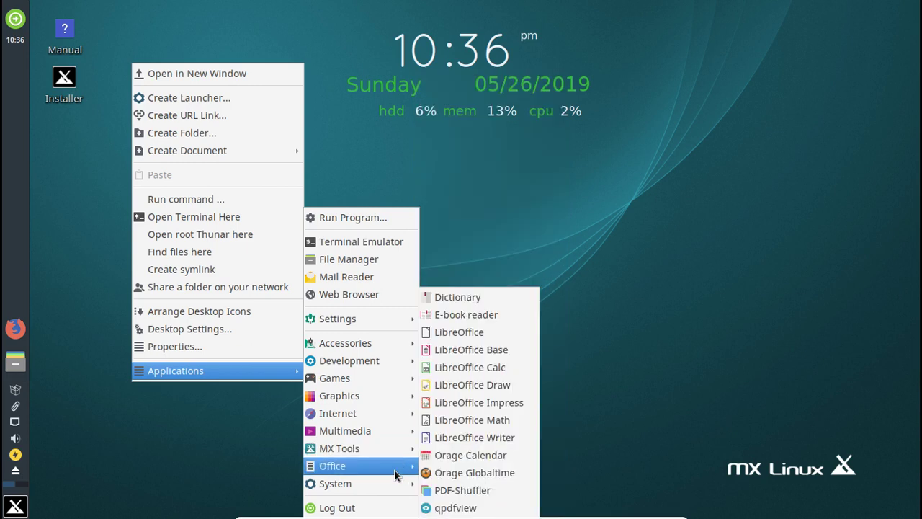
mouse_move(388, 490)
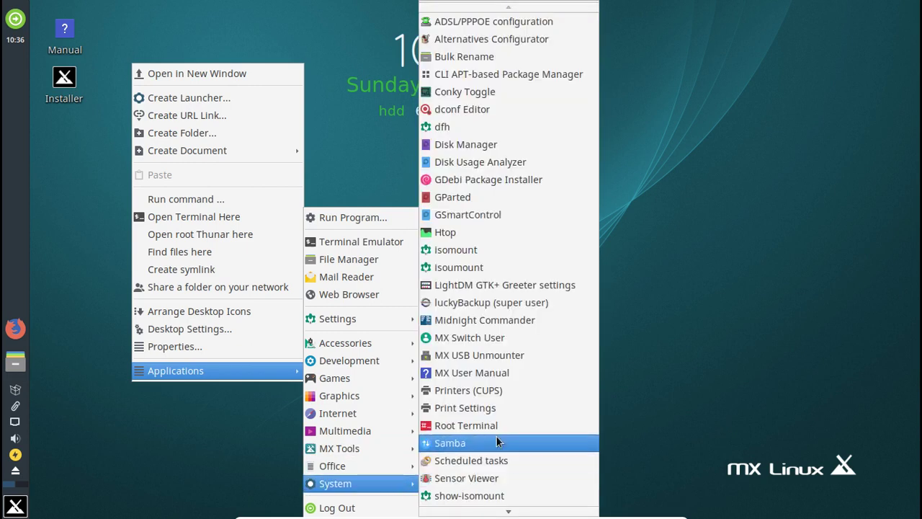
scroll(529, 497, down, 3)
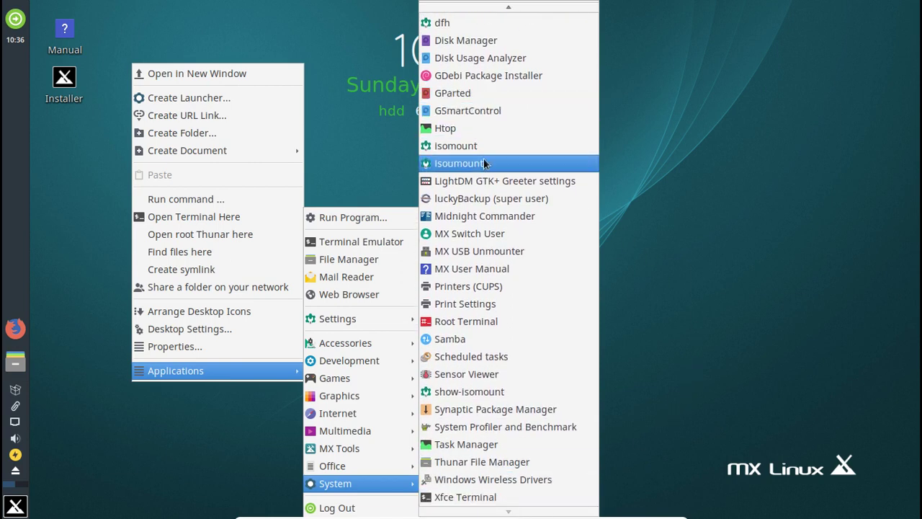
click(41, 360)
- Open the file manager in the middle of the desktop and view its About information
click(15, 360)
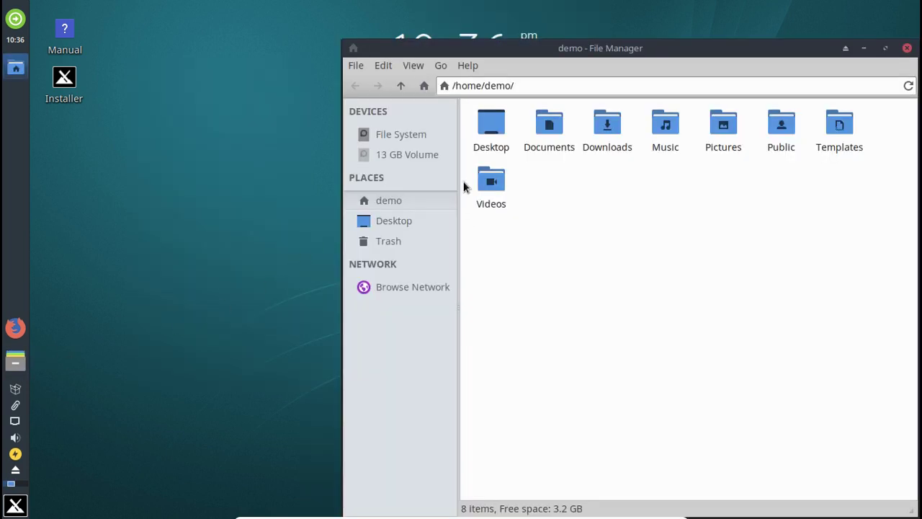
drag(612, 47, 432, 25)
click(288, 42)
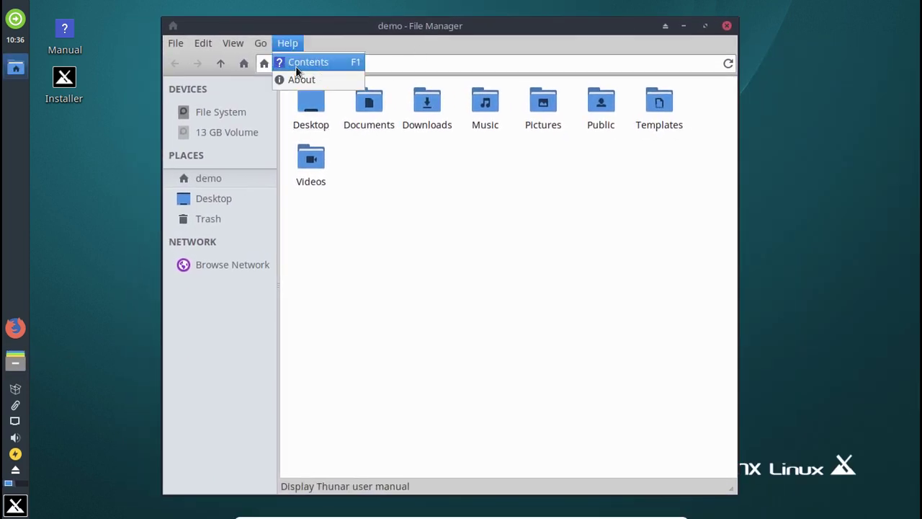
click(295, 66)
click(288, 43)
click(298, 80)
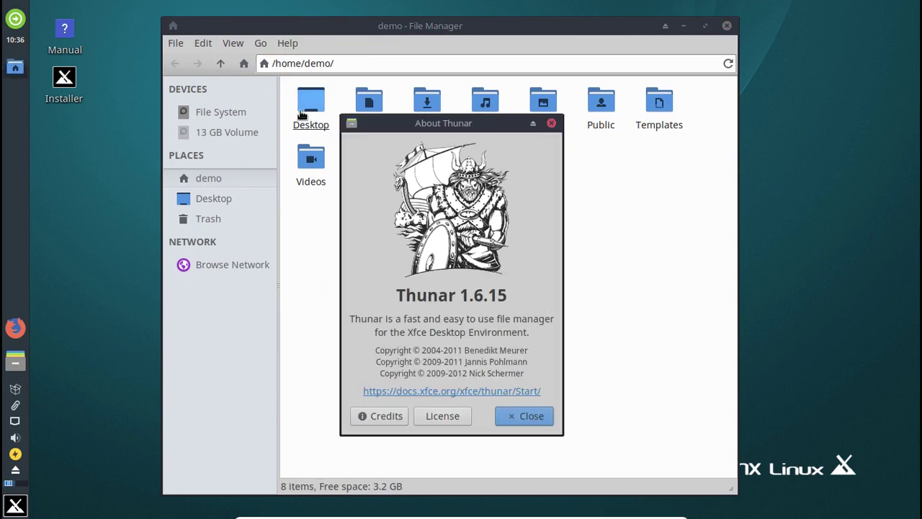
click(533, 422)
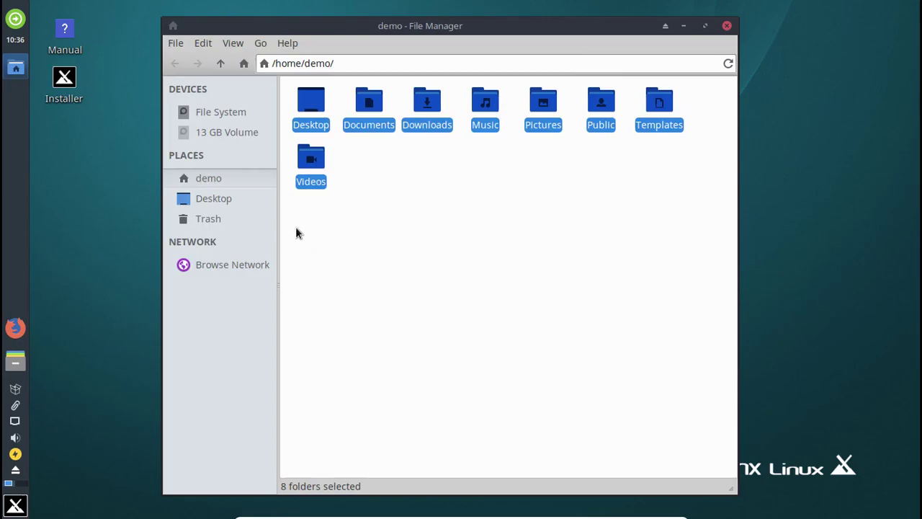
- Maximize the file manager window and look through its side pane and item arrangement view options
click(296, 225)
double_click(368, 24)
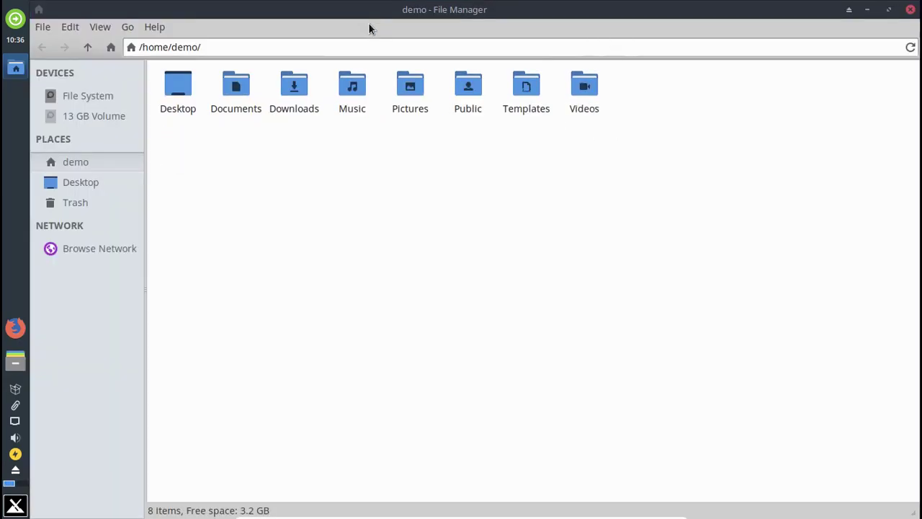
click(100, 33)
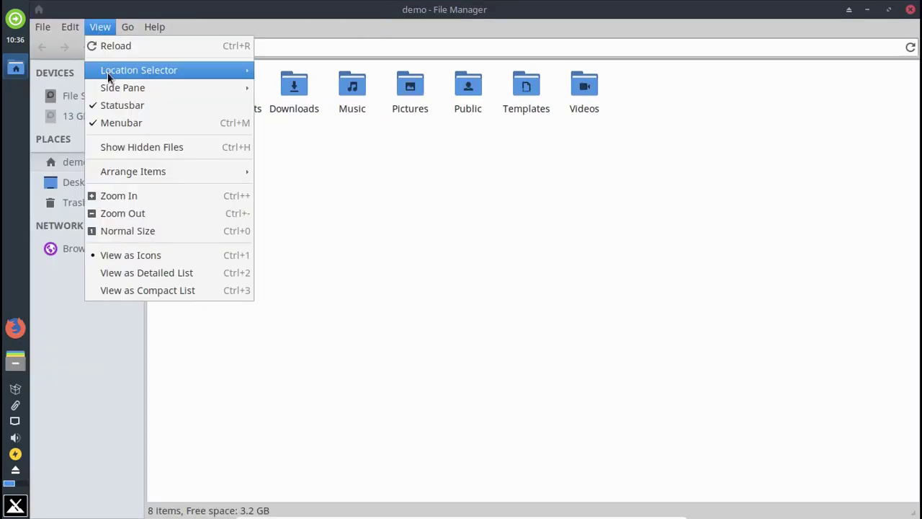
mouse_move(219, 88)
mouse_move(253, 170)
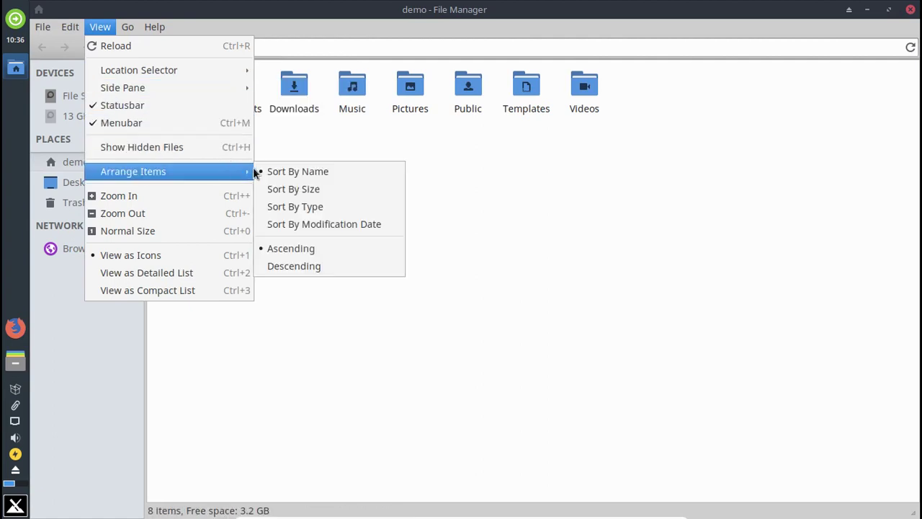
click(268, 296)
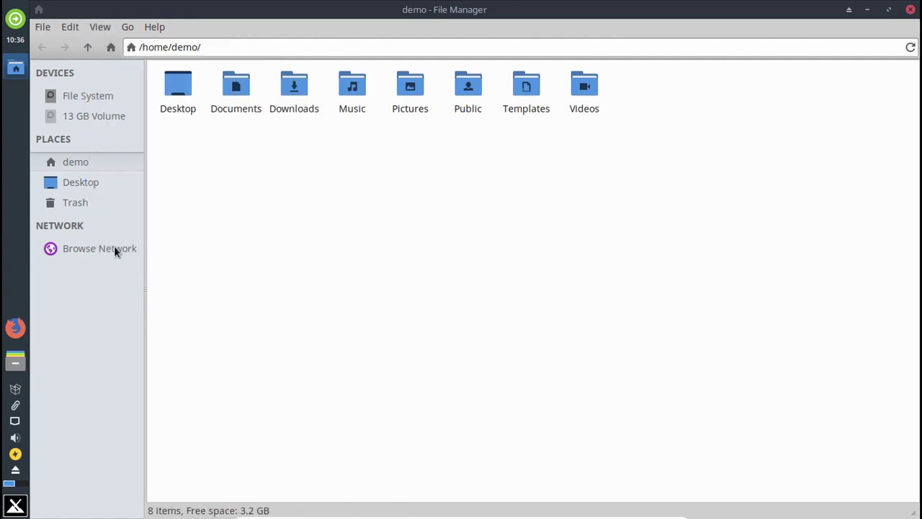
- Show the root of the file system and select the run folder
click(99, 103)
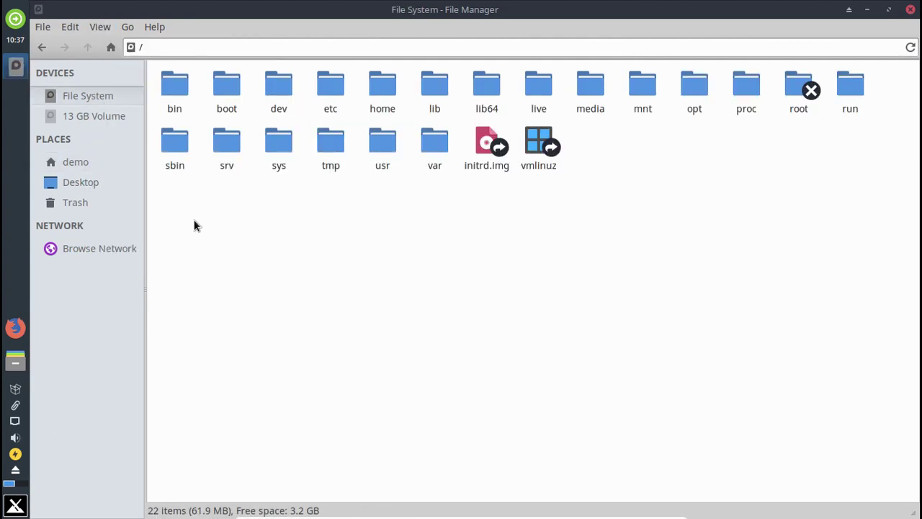
drag(194, 222, 842, 78)
click(850, 83)
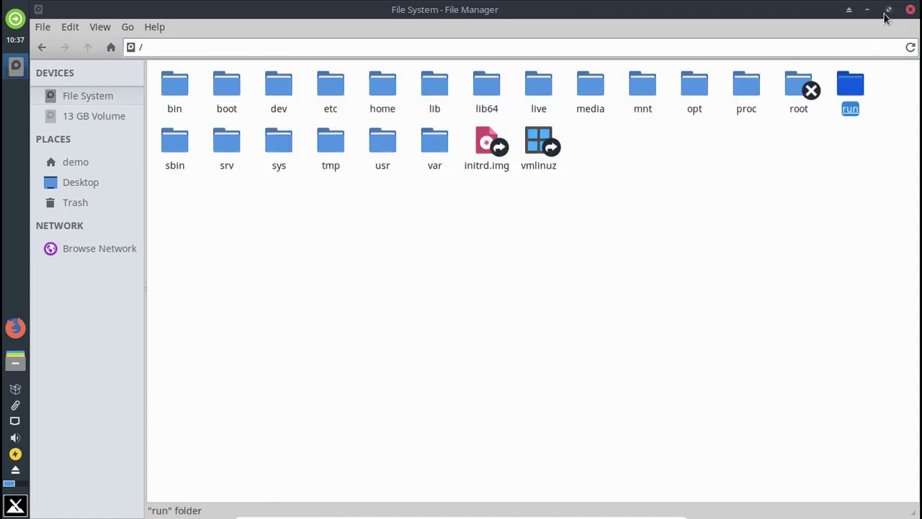
- Try snapping the file manager window to the upper-right quarter and right half of the screen, then return it to its floating size
click(888, 10)
drag(504, 28, 919, 3)
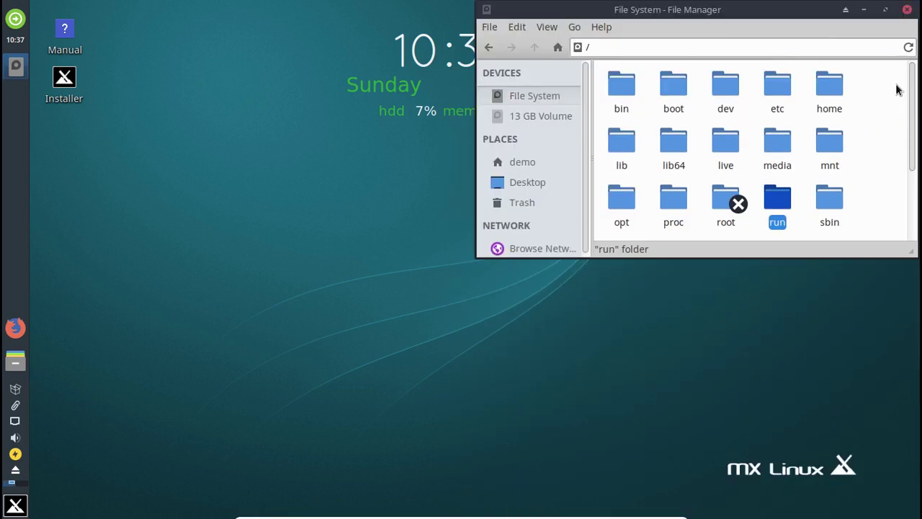
drag(778, 6, 921, 288)
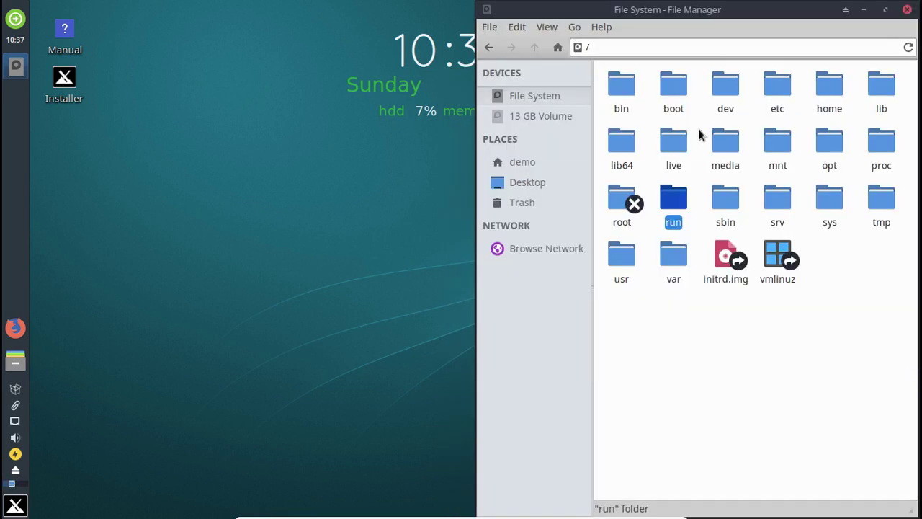
double_click(735, 14)
double_click(735, 14)
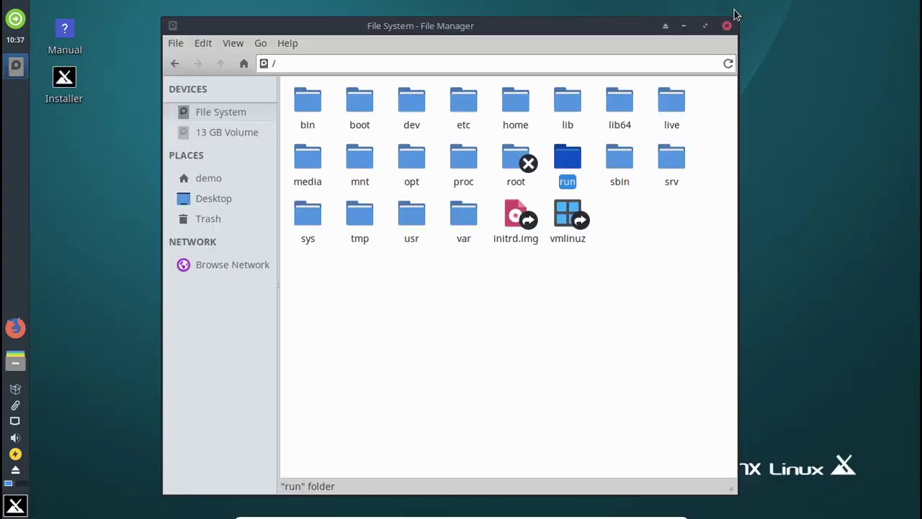
- Close the file manager window
right_click(15, 66)
click(121, 219)
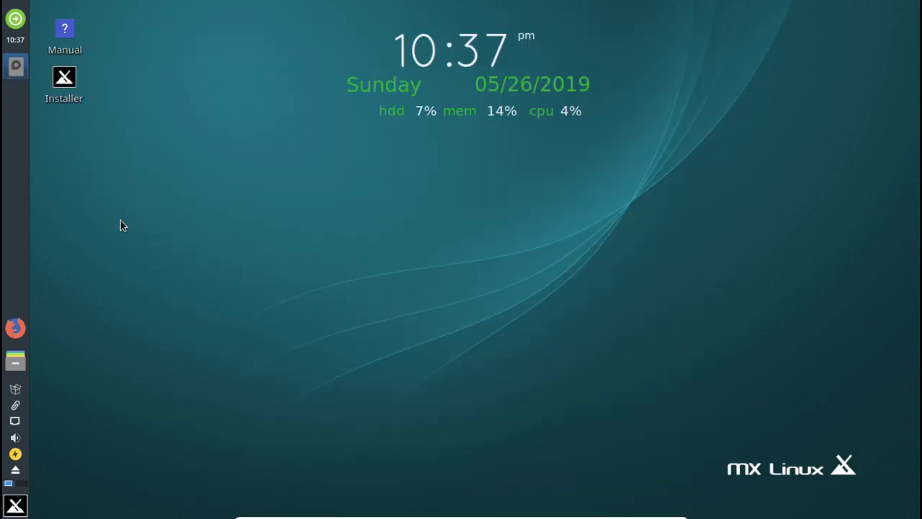
- Open Firefox, look through the mxlinux.org home page, and close the About Mozilla Firefox window
click(15, 328)
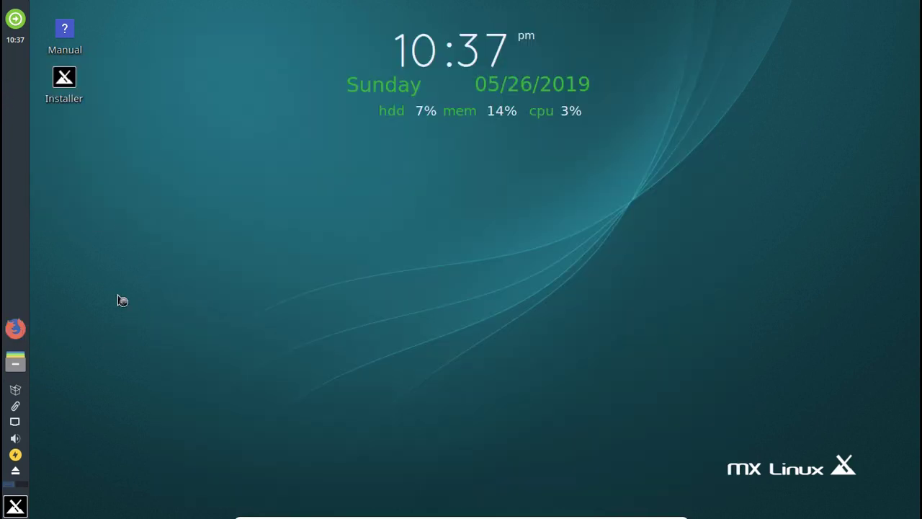
scroll(897, 348, down, 1)
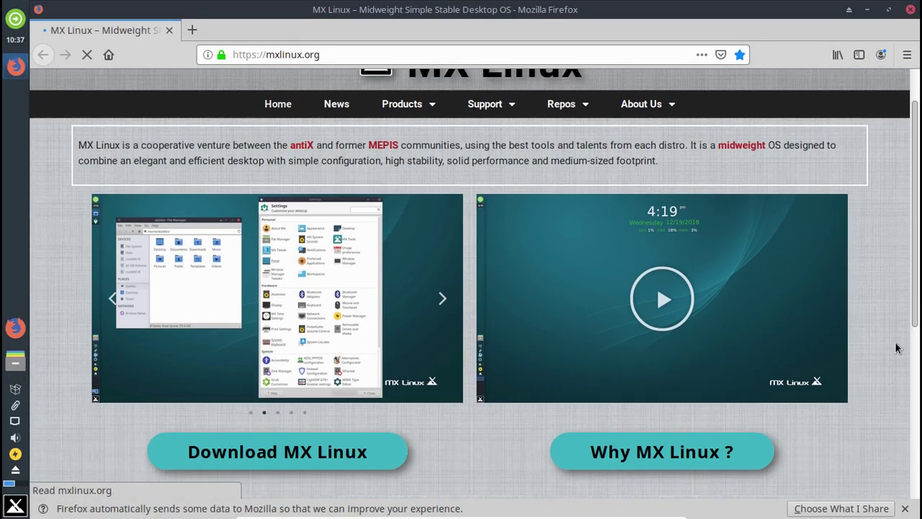
scroll(850, 357, down, 4)
scroll(801, 363, down, 5)
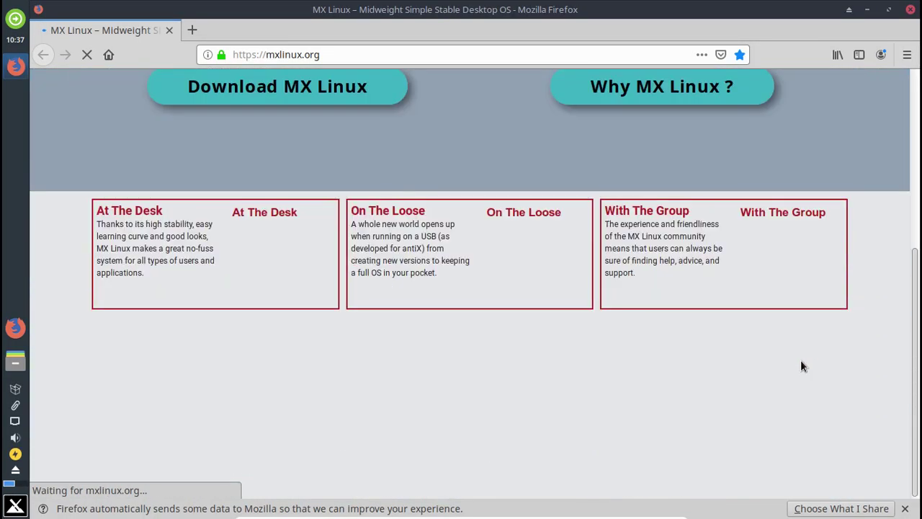
scroll(802, 367, down, 5)
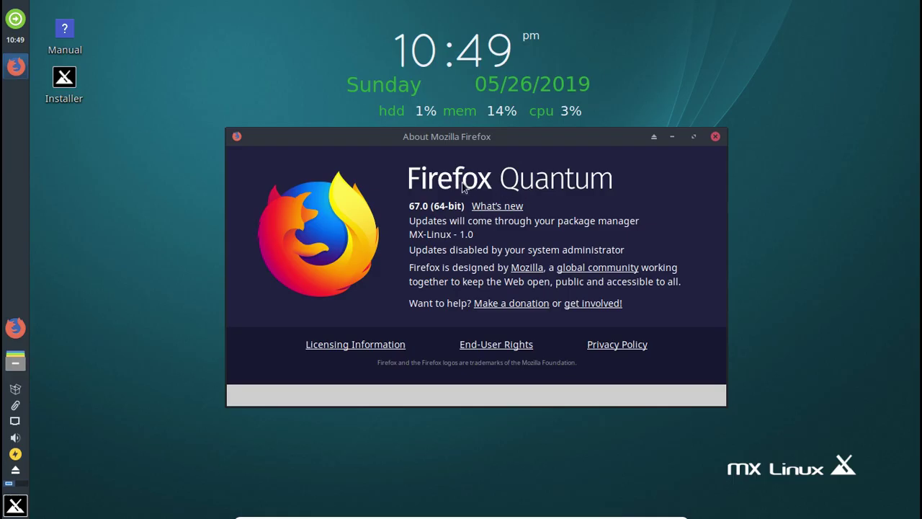
click(715, 136)
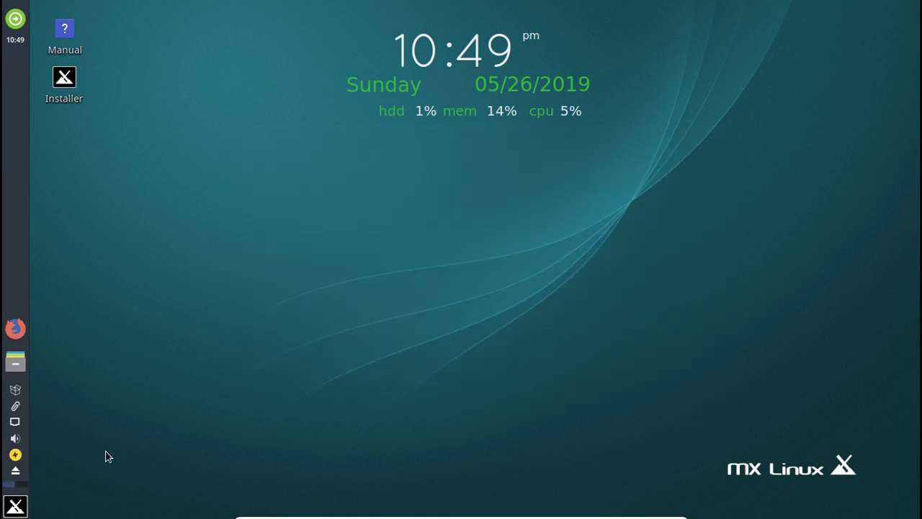
- Open the desktop Settings manager and look through its full list of settings
click(15, 506)
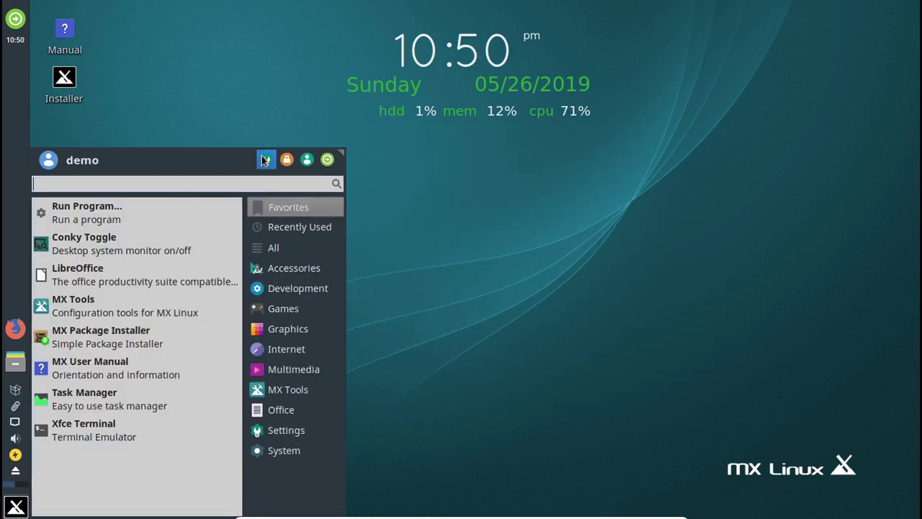
click(262, 157)
drag(667, 189, 670, 382)
scroll(612, 177, up, 5)
scroll(613, 177, up, 5)
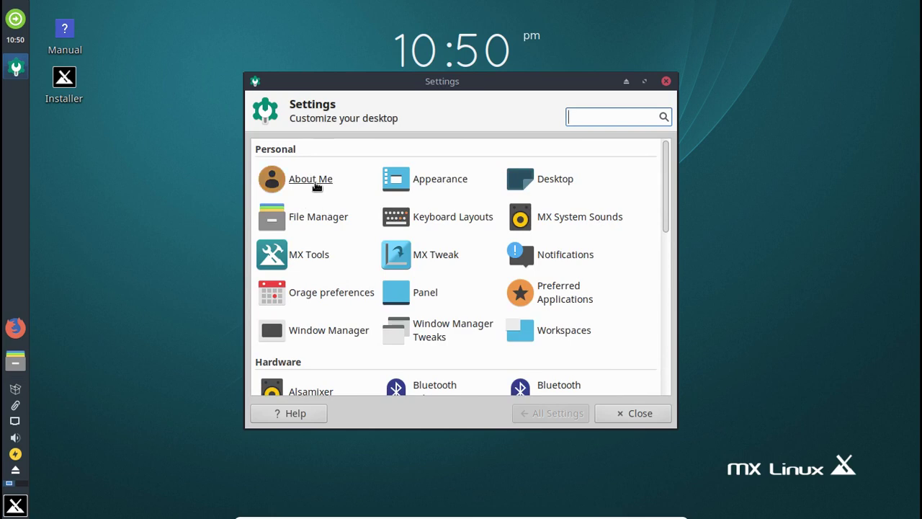
- View the Appearance settings for style, icons, fonts and general settings, and close the window
click(434, 180)
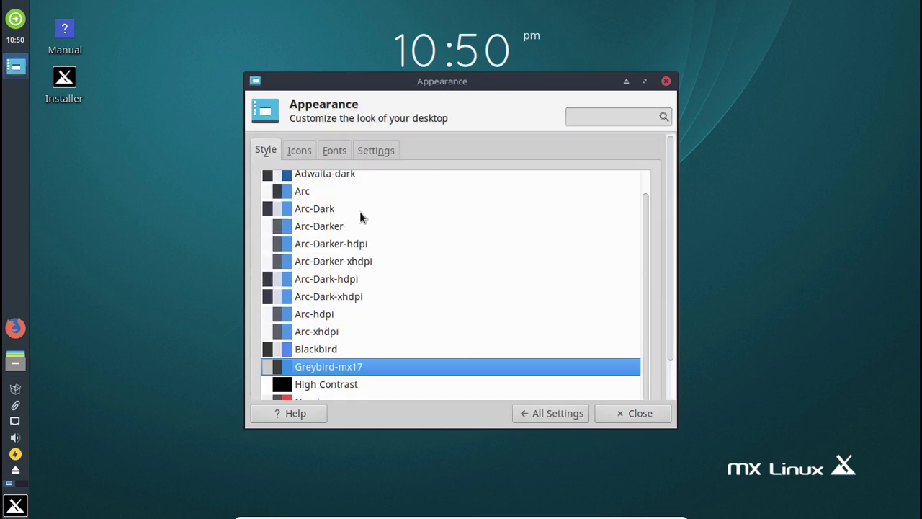
click(307, 148)
click(331, 148)
click(288, 153)
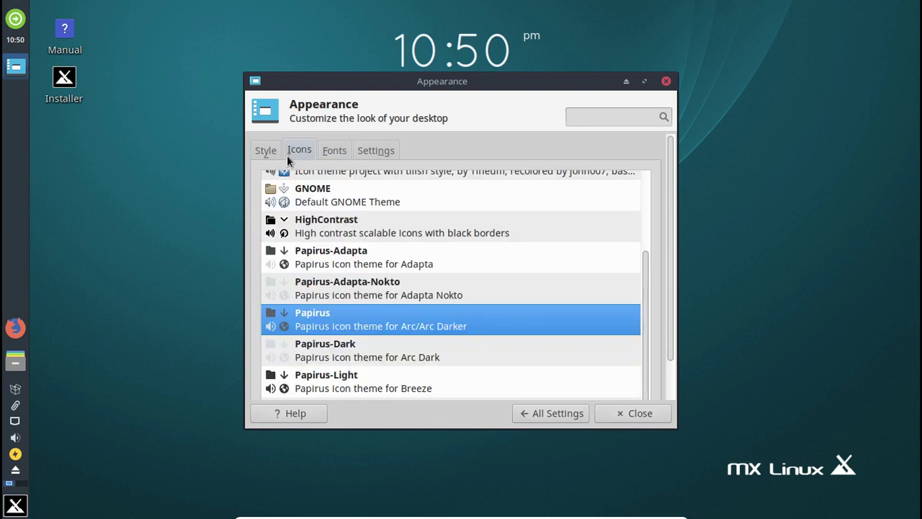
click(388, 152)
key(alt+F4)
- Open LibreOffice and view its About information
click(26, 510)
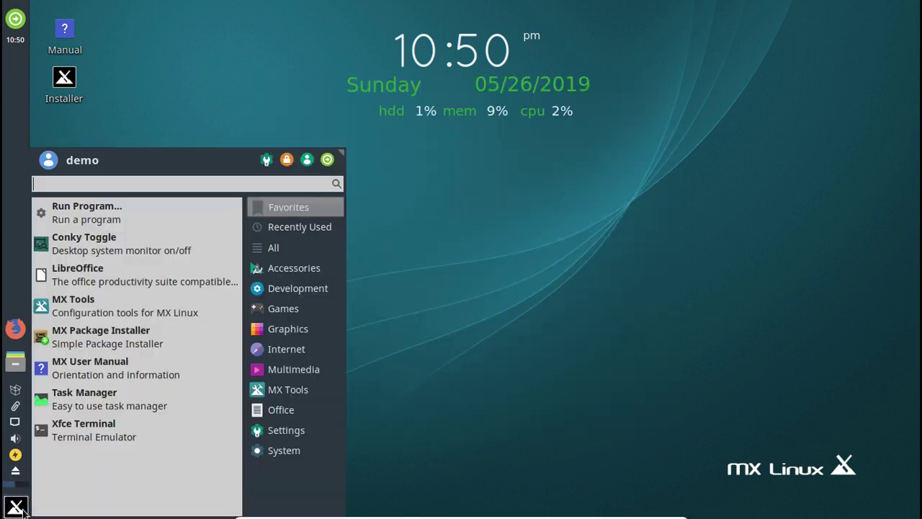
click(174, 280)
click(110, 29)
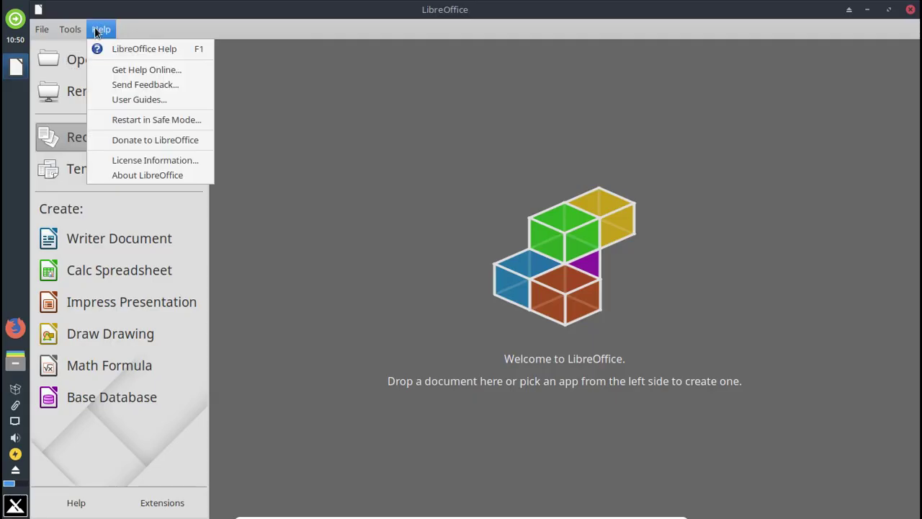
click(149, 175)
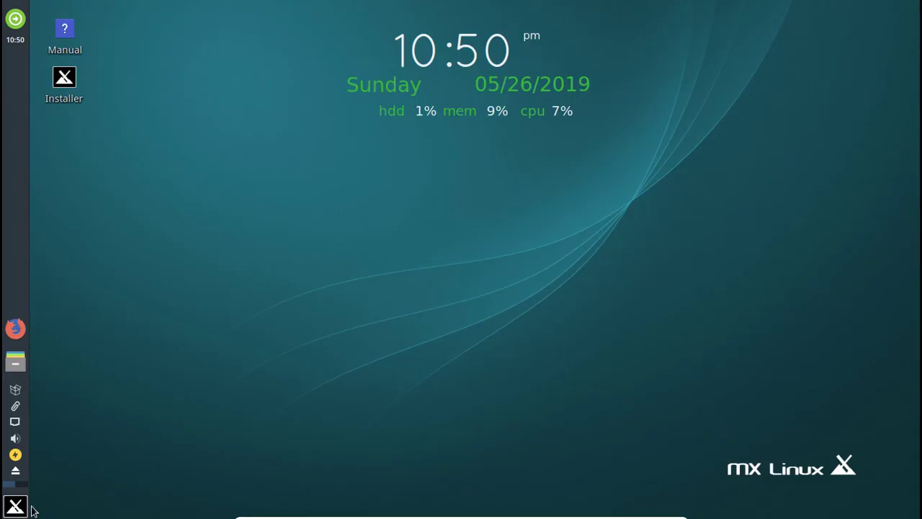
- Open MX Tools, run Quick System Info, and close the terminal with its report
click(27, 508)
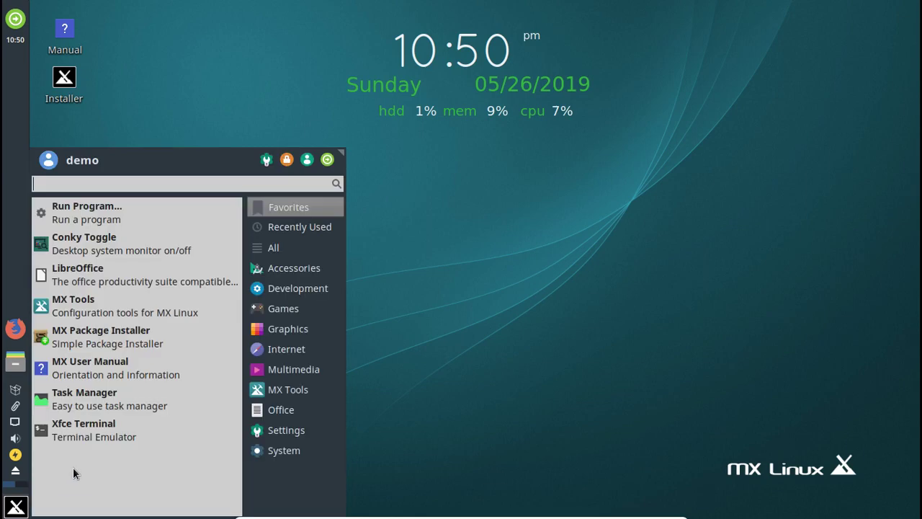
click(119, 306)
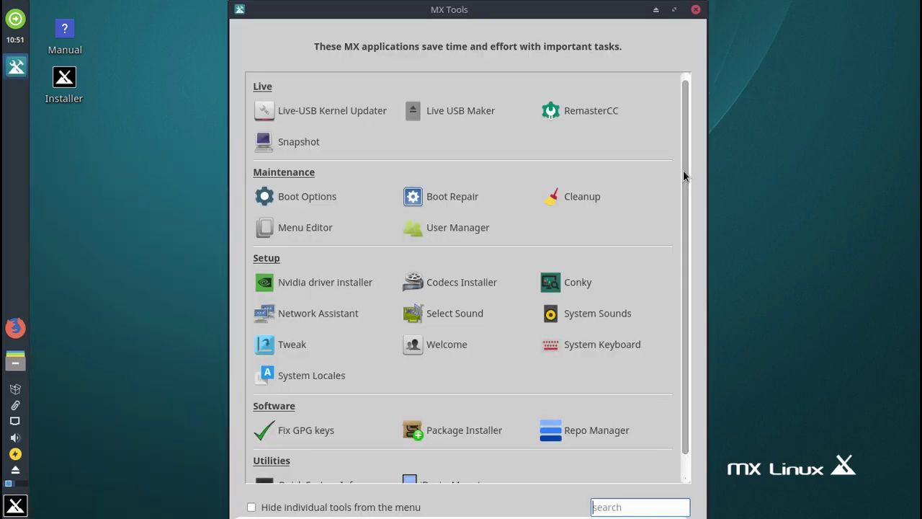
scroll(682, 202, down, 2)
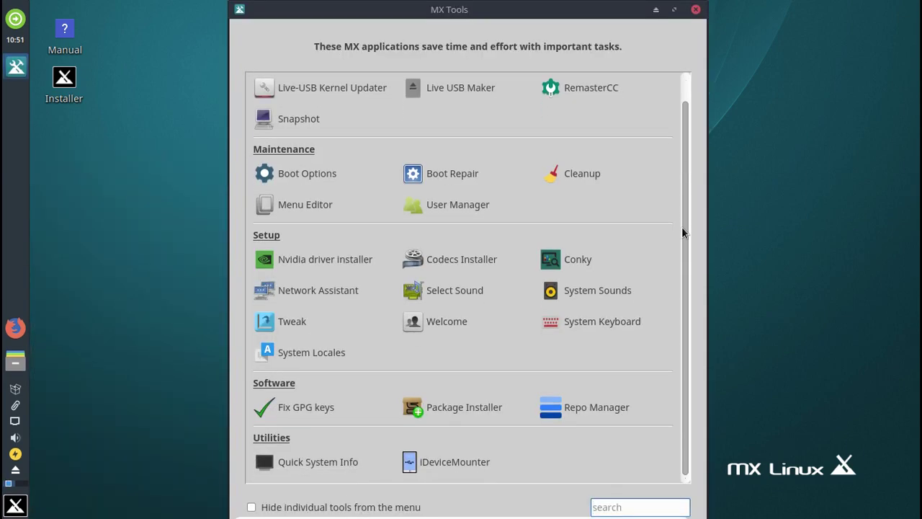
click(332, 458)
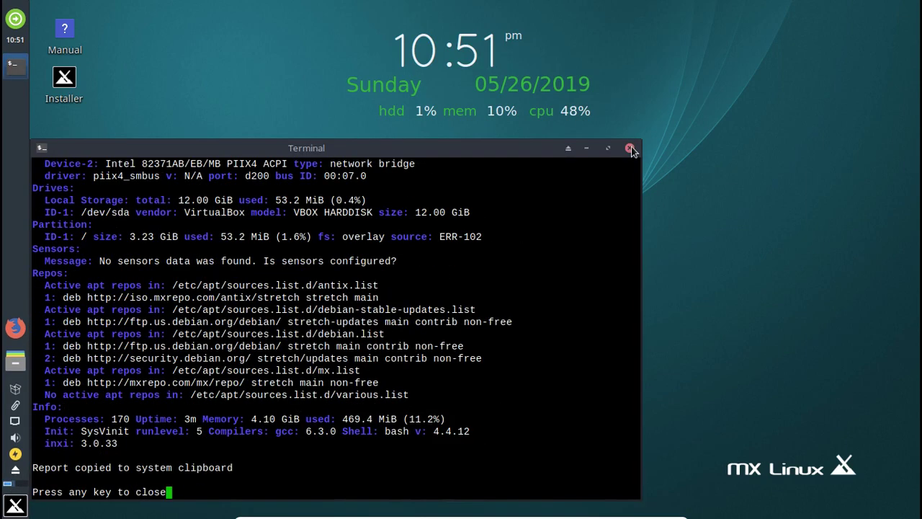
click(630, 149)
- Open MX Package Installer from MX Tools and expand the Audio and Browser categories of popular applications
click(447, 408)
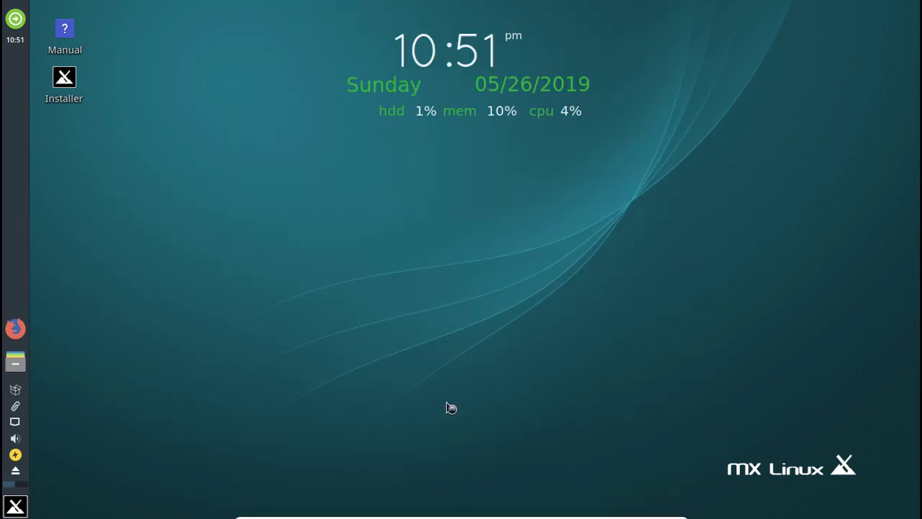
click(585, 370)
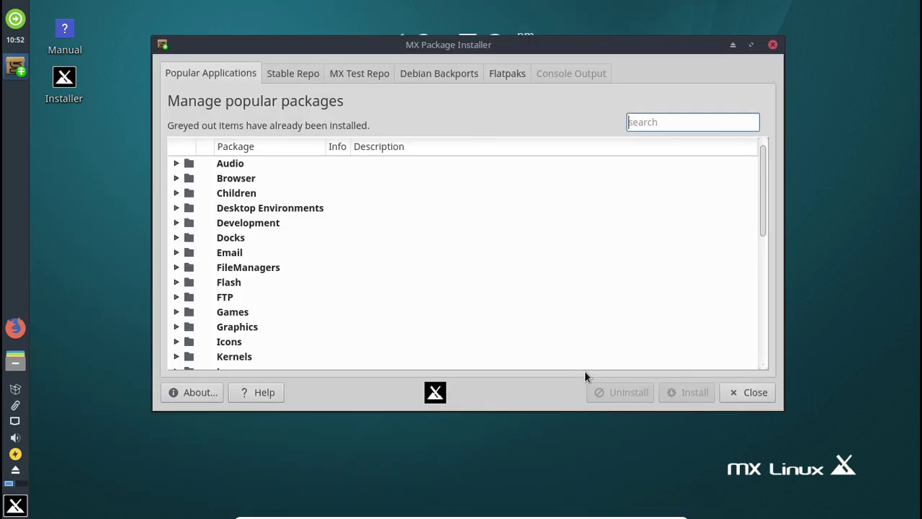
click(176, 164)
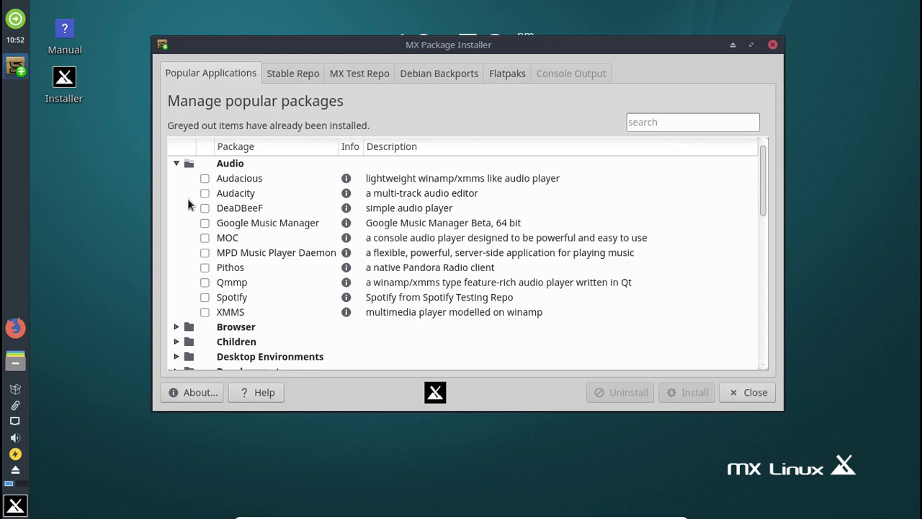
scroll(223, 238, down, 2)
click(176, 238)
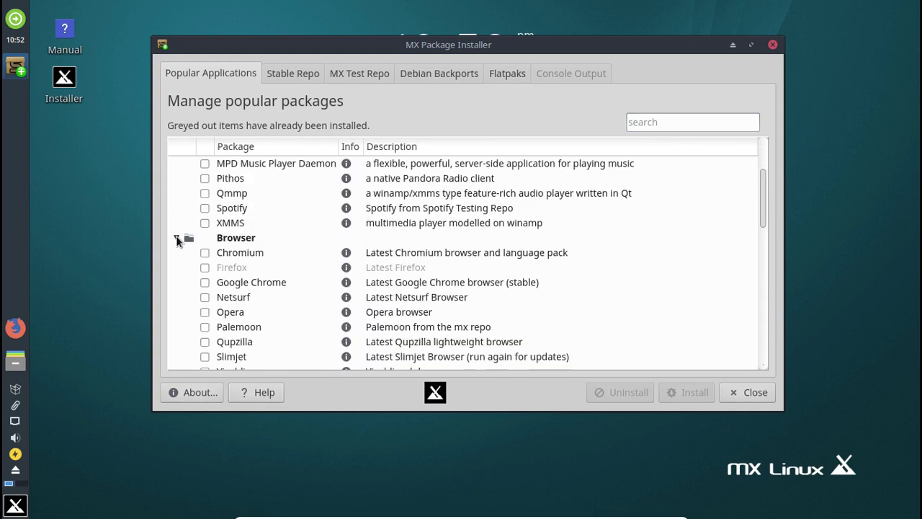
- Expand the Children and Desktop Environments categories to view their packages
scroll(178, 237, down, 4)
click(175, 224)
scroll(171, 224, down, 1)
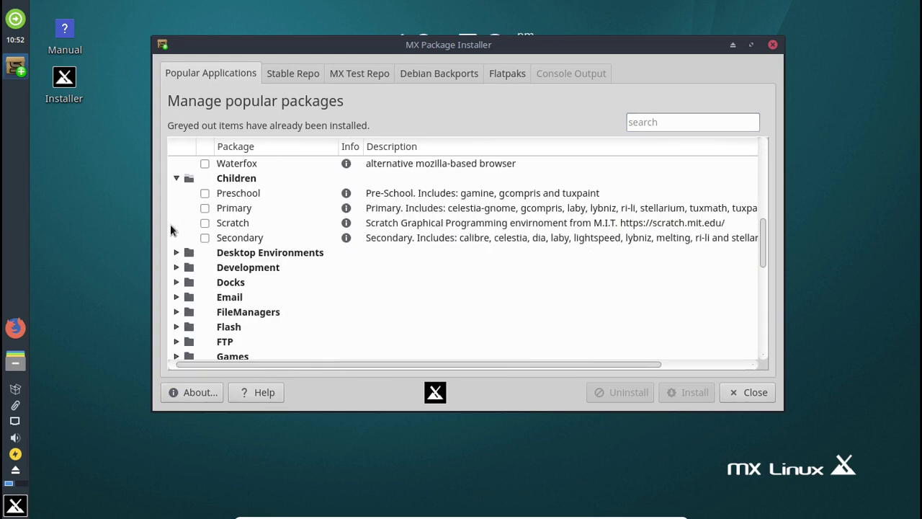
click(176, 252)
scroll(174, 255, up, 1)
scroll(175, 250, down, 3)
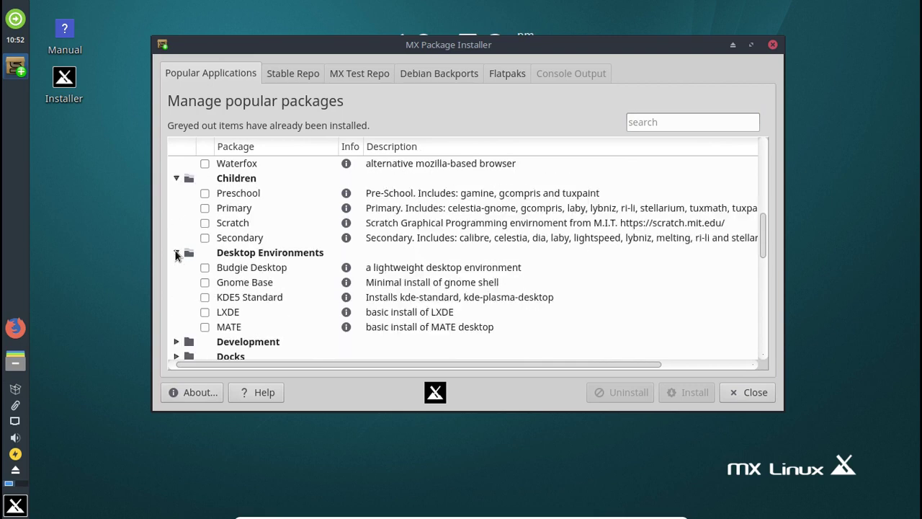
- Expand the Development and Docks categories and look over the packages they offer
click(176, 252)
scroll(175, 251, down, 1)
scroll(175, 251, down, 2)
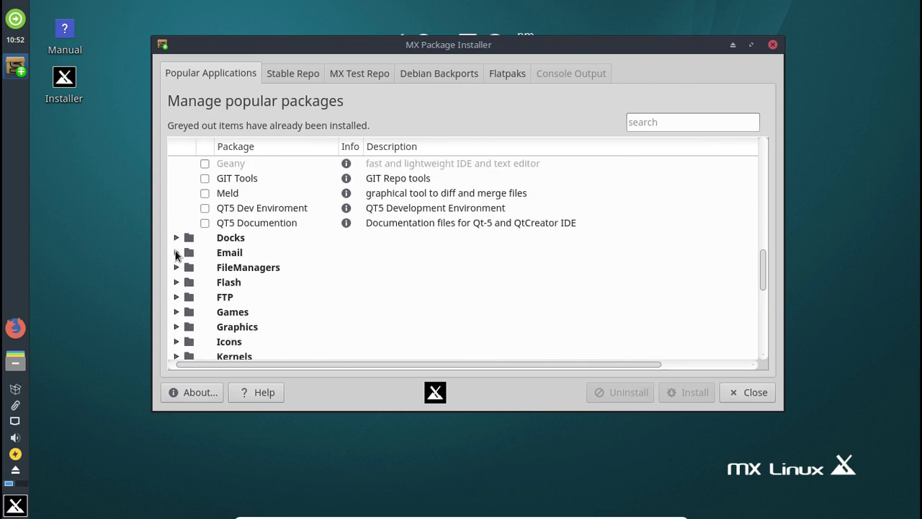
click(176, 238)
scroll(176, 244, up, 4)
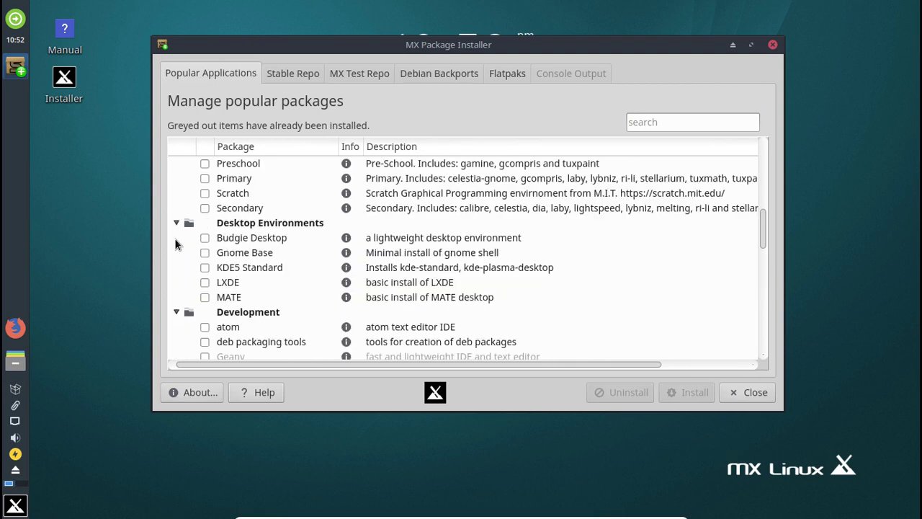
- Expand the Email, FileManagers and Flash categories in the popular packages list
scroll(177, 244, down, 7)
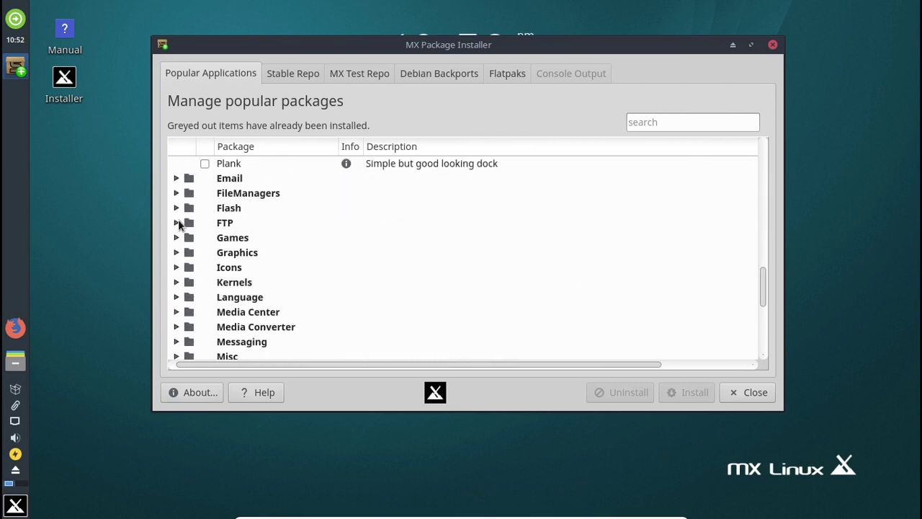
click(176, 178)
click(176, 223)
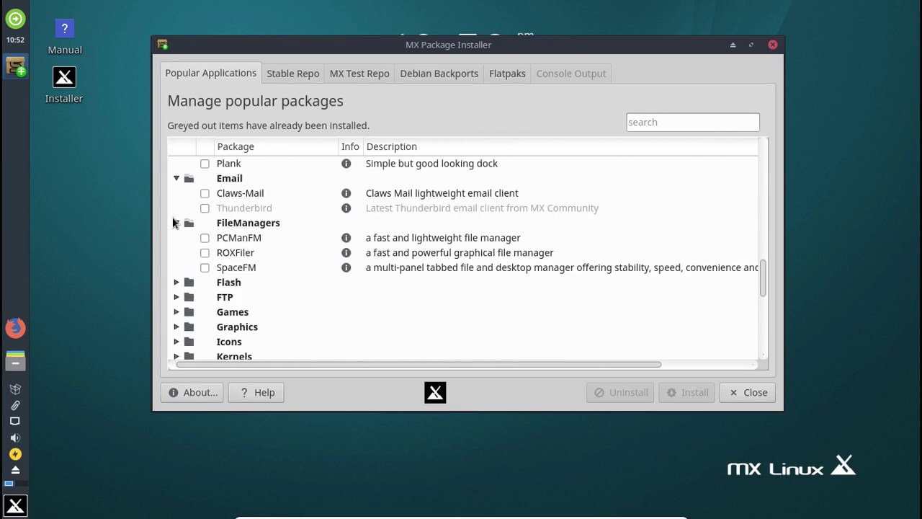
click(177, 282)
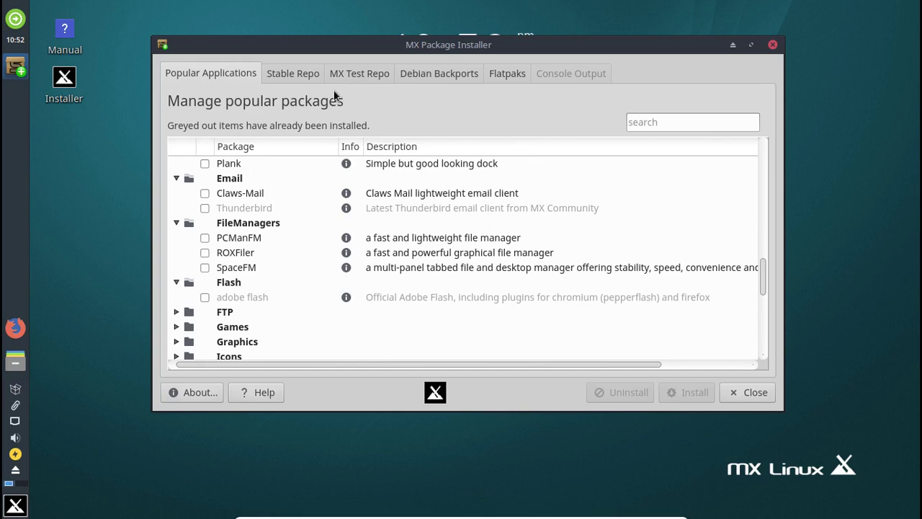
- Maximize the MX Package Installer window and expand the FTP, Games and Graphics categories
double_click(360, 47)
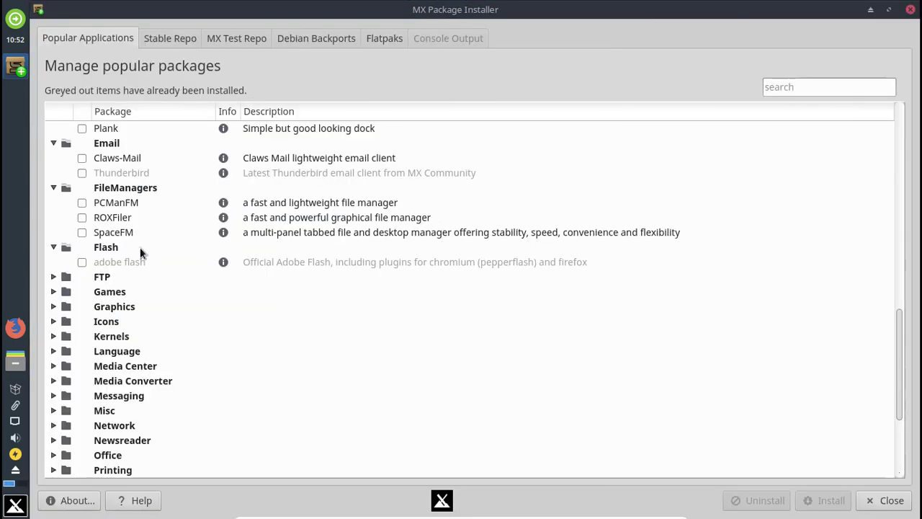
click(53, 278)
click(54, 321)
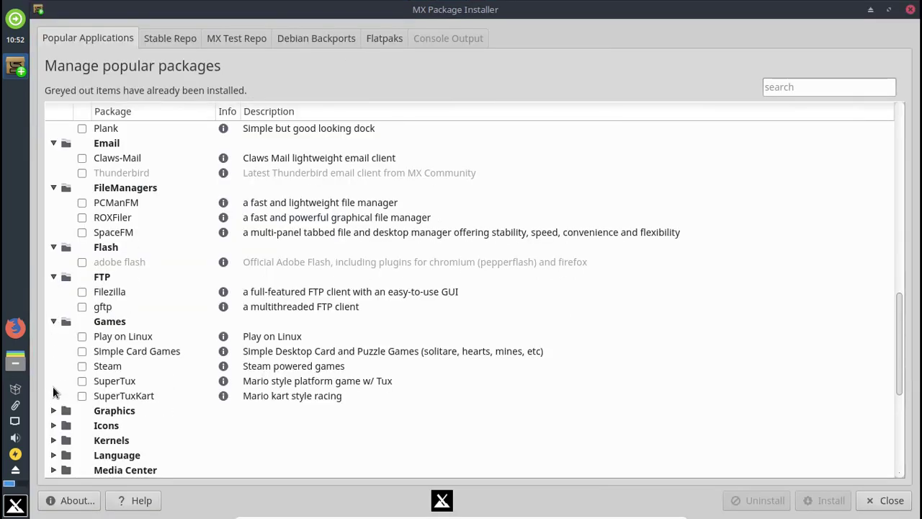
click(53, 411)
scroll(130, 298, down, 8)
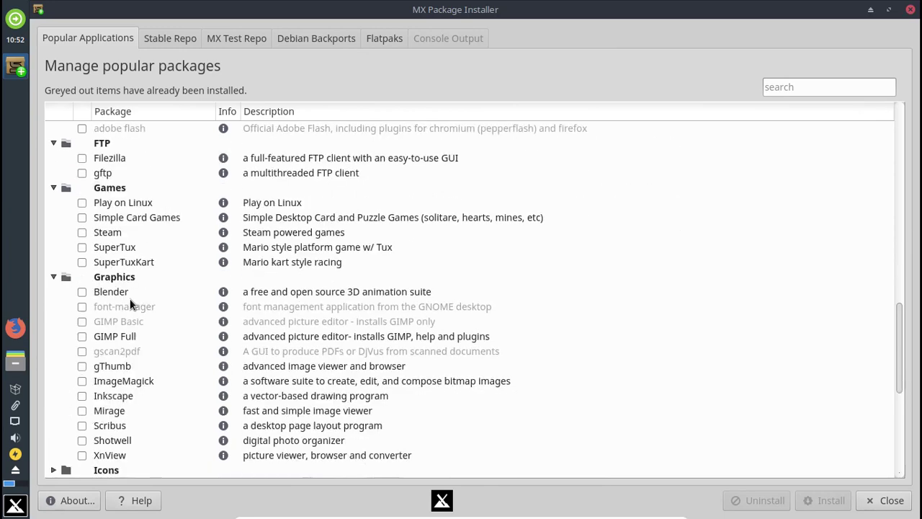
- Expand the Icons, Kernels and Language categories and look through the language packages
click(62, 247)
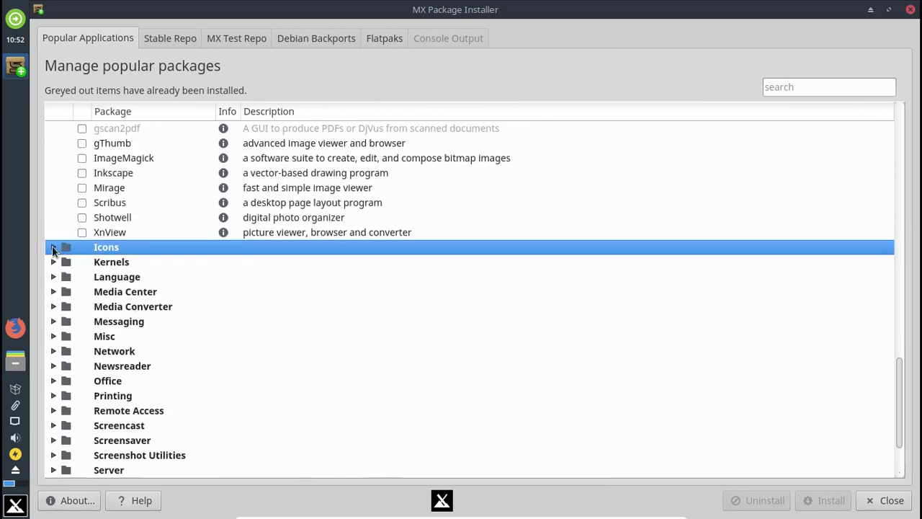
click(53, 351)
scroll(52, 351, down, 4)
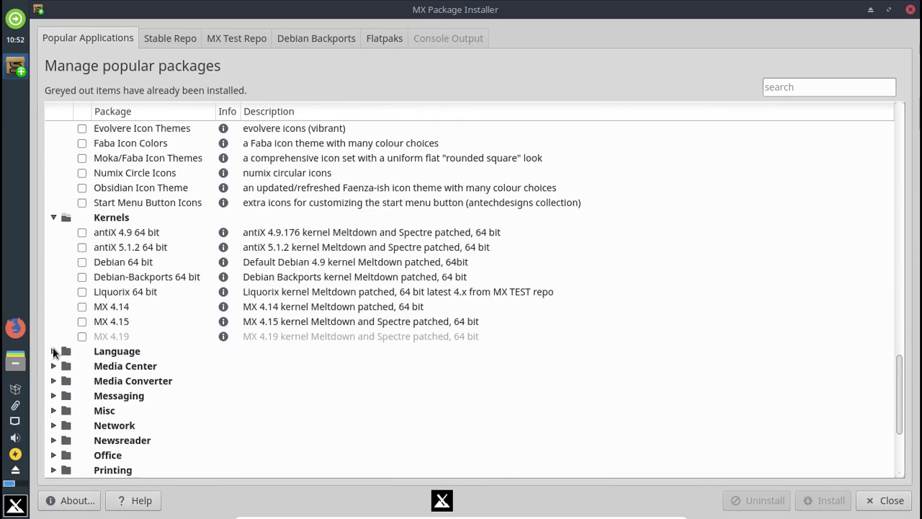
click(54, 306)
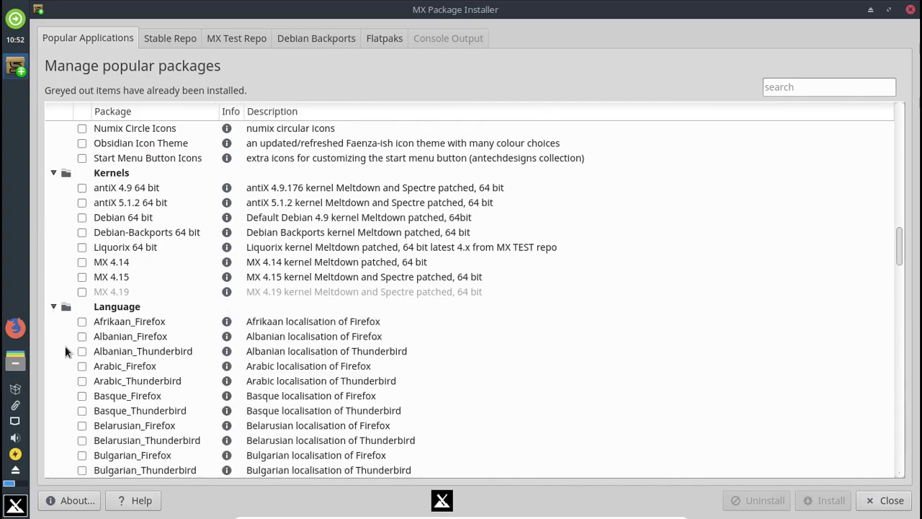
scroll(65, 351, down, 20)
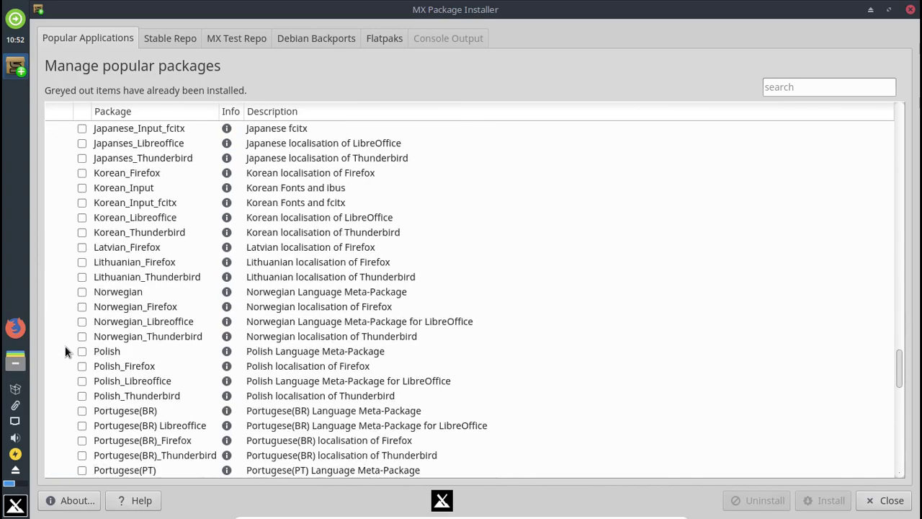
- Expand the Media Center, Media Converter, Messaging and Misc categories in the popular packages list
scroll(64, 350, down, 18)
click(54, 203)
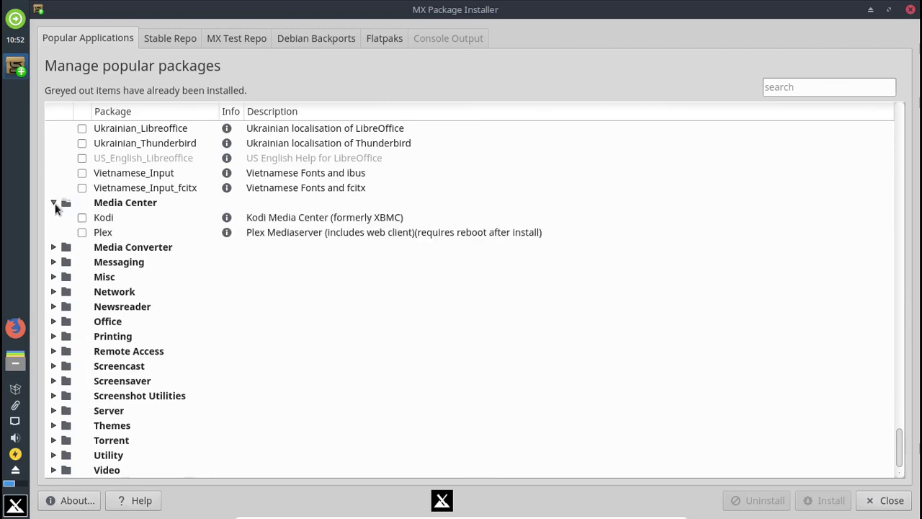
click(53, 247)
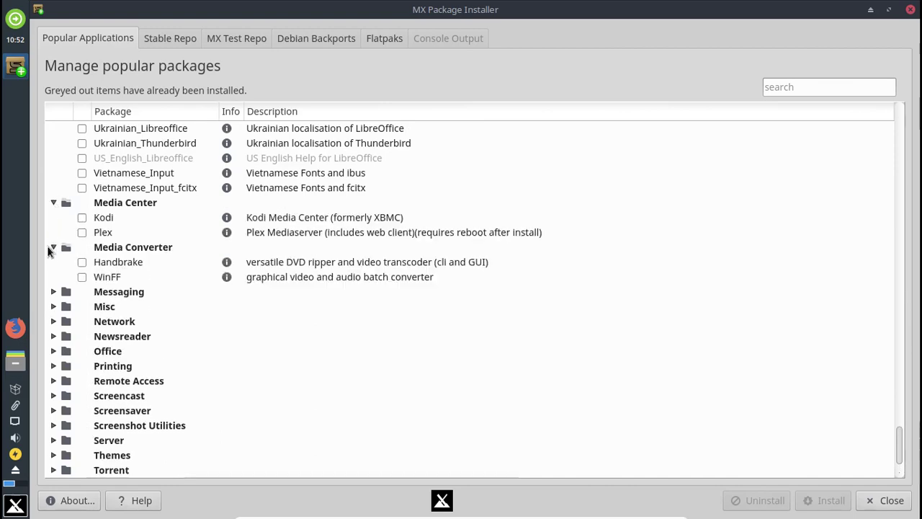
click(54, 292)
click(52, 381)
scroll(50, 367, down, 3)
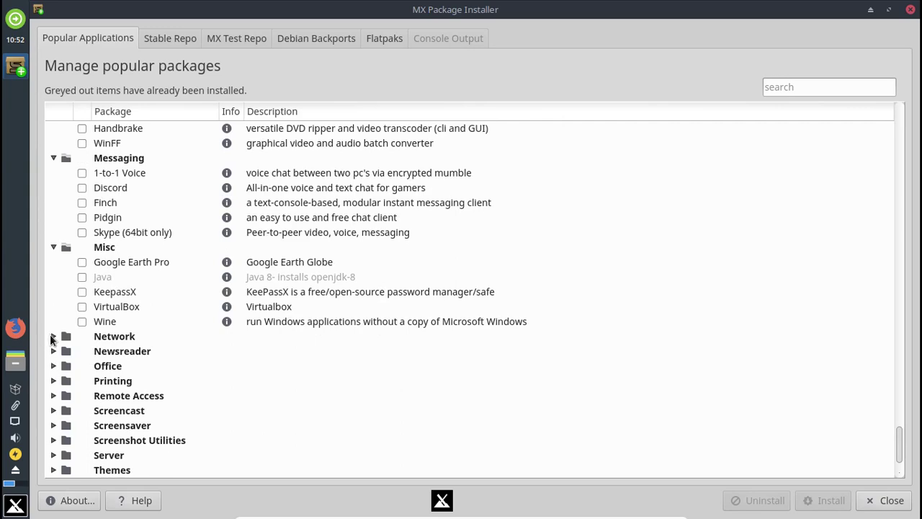
- Expand the Network, Newsreader and Office categories and look over the packages they offer
click(50, 334)
scroll(50, 335, down, 5)
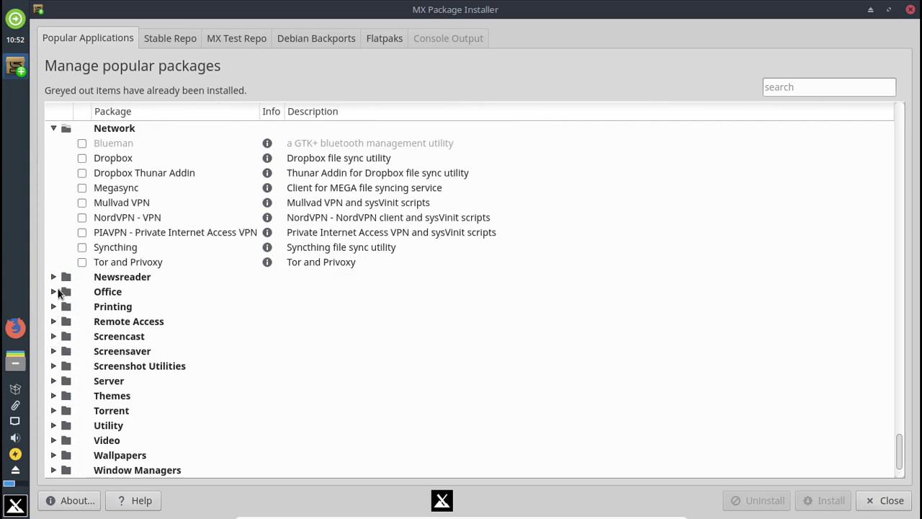
click(53, 277)
click(54, 321)
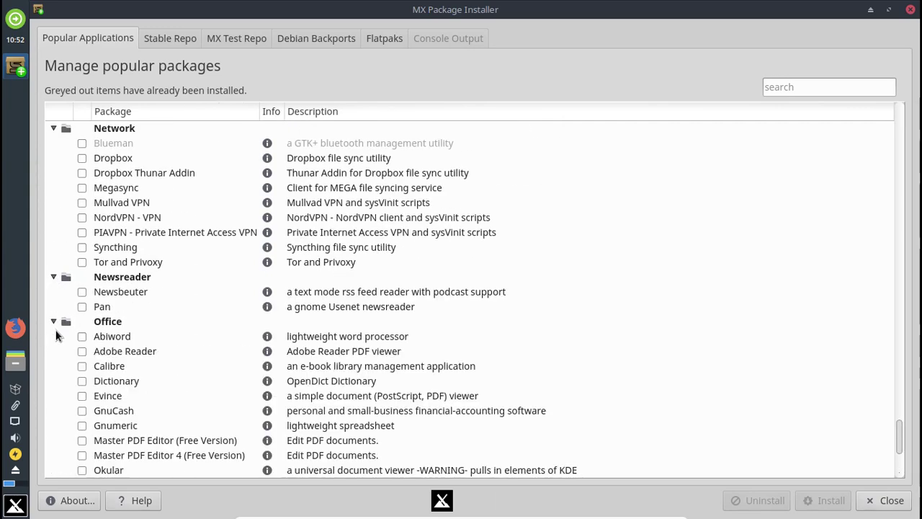
scroll(56, 331, down, 3)
scroll(58, 345, down, 1)
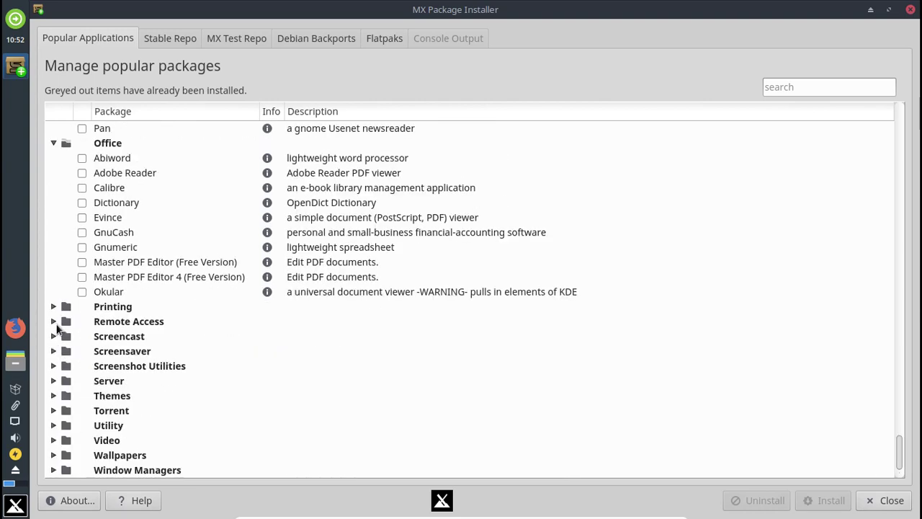
- Expand the Printing, Remote Access and Screencast categories in the popular packages list
click(54, 307)
click(54, 335)
scroll(54, 335, up, 4)
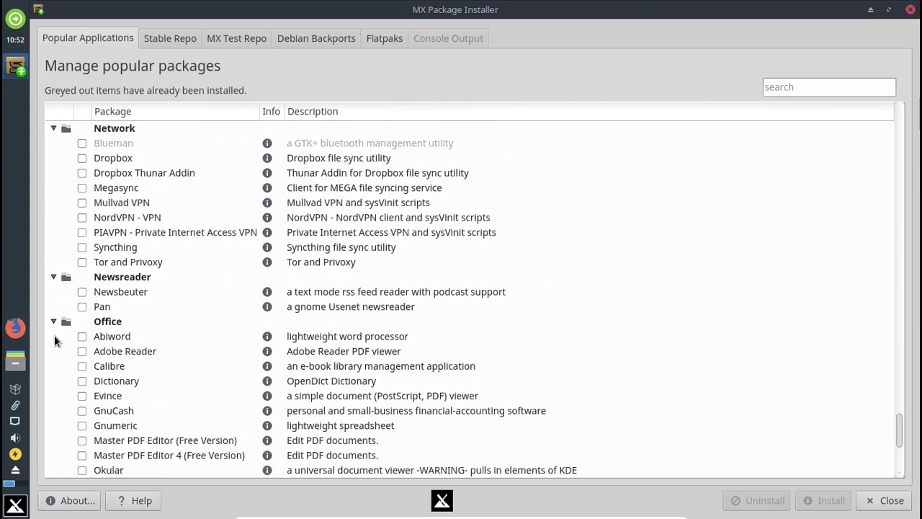
scroll(55, 338, down, 3)
scroll(56, 340, down, 3)
click(54, 336)
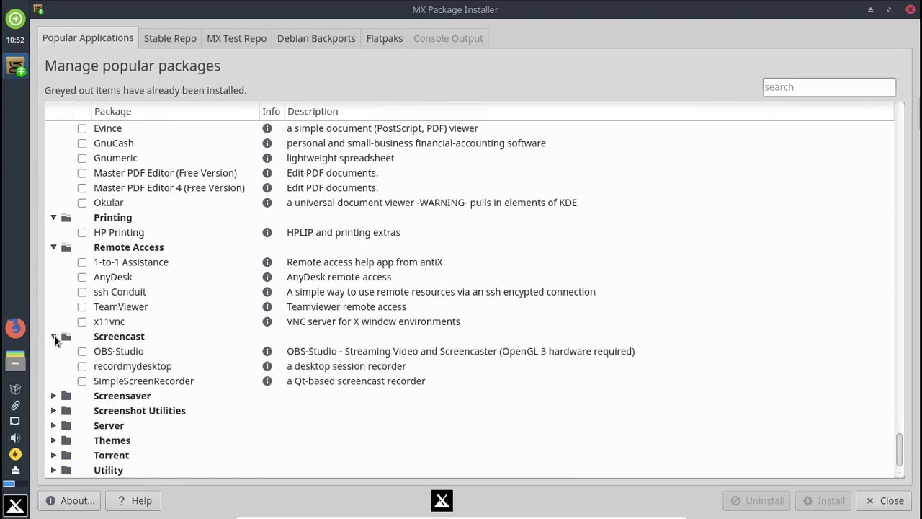
- Expand the Screensaver, Screenshot Utilities and Server categories to view their packages
scroll(55, 338, down, 1)
click(53, 351)
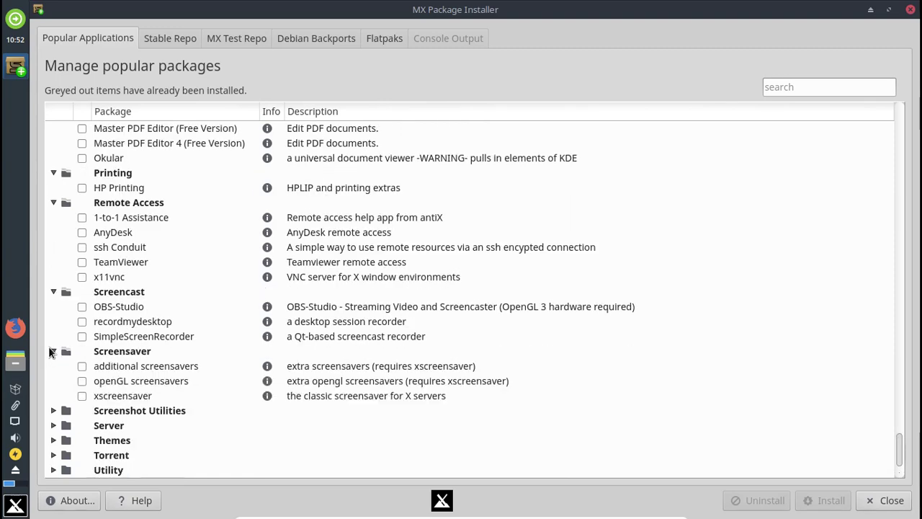
click(52, 410)
scroll(65, 369, down, 2)
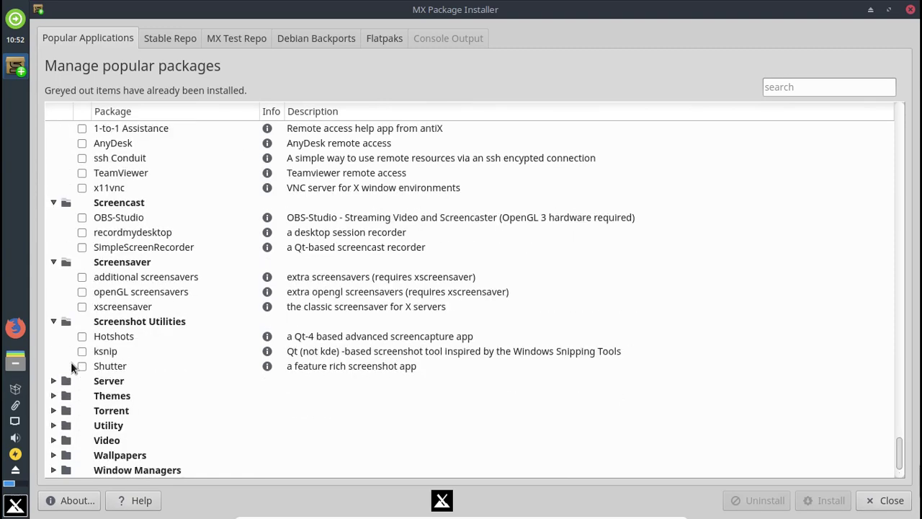
click(53, 380)
scroll(56, 385, down, 1)
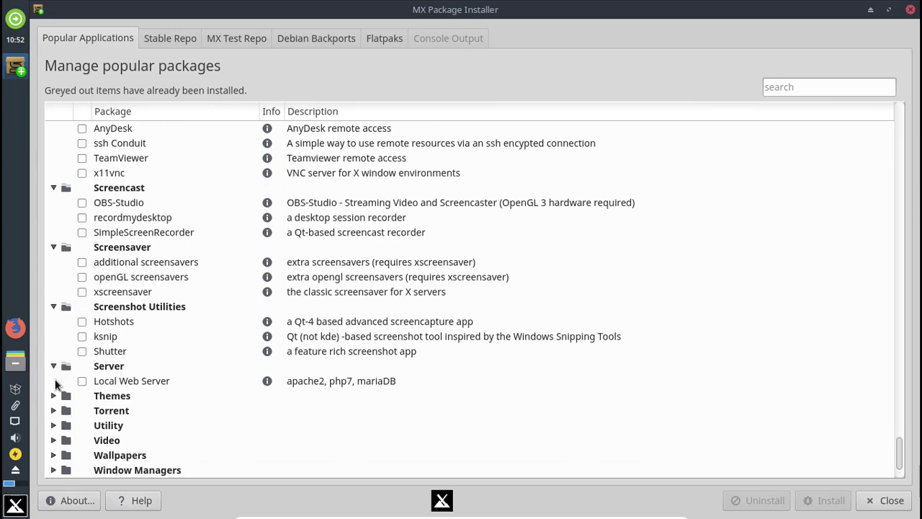
- Expand the Themes, Torrent and Utility categories in the popular packages list
click(54, 395)
scroll(56, 407, down, 1)
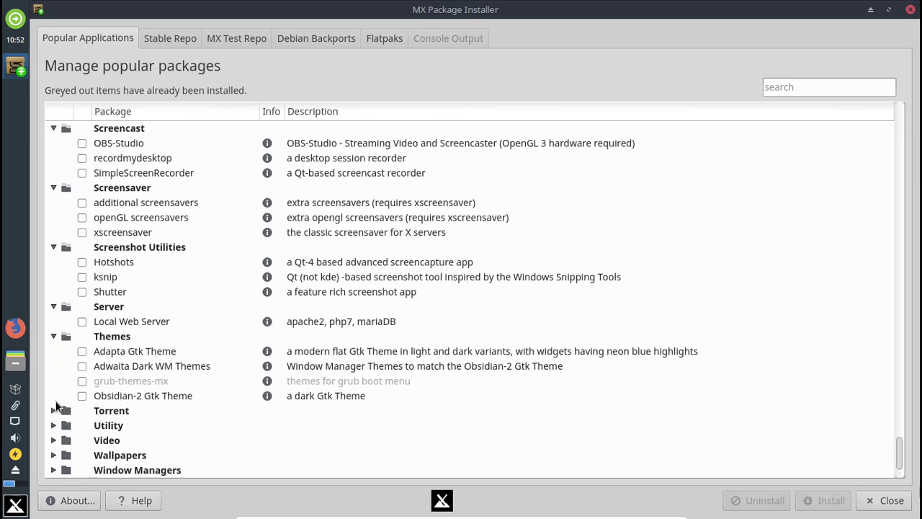
click(54, 410)
scroll(56, 410, down, 1)
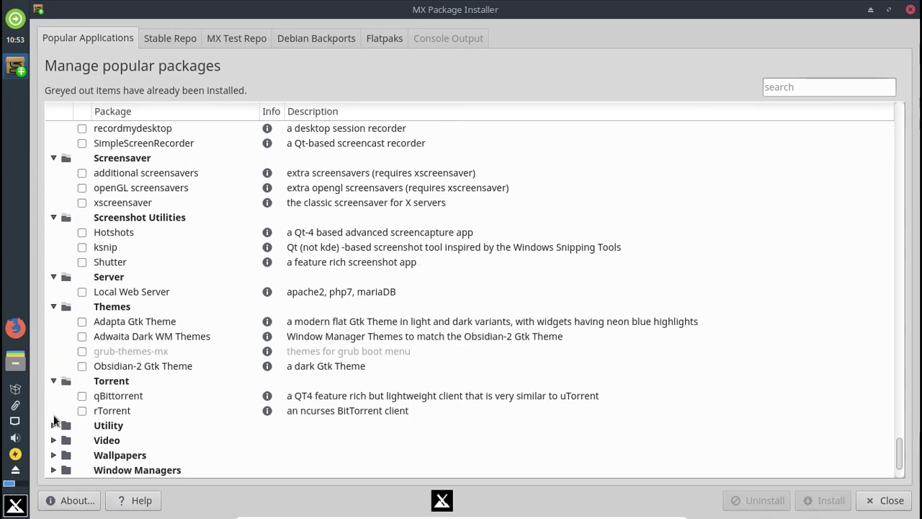
click(54, 415)
click(53, 426)
scroll(56, 432, down, 1)
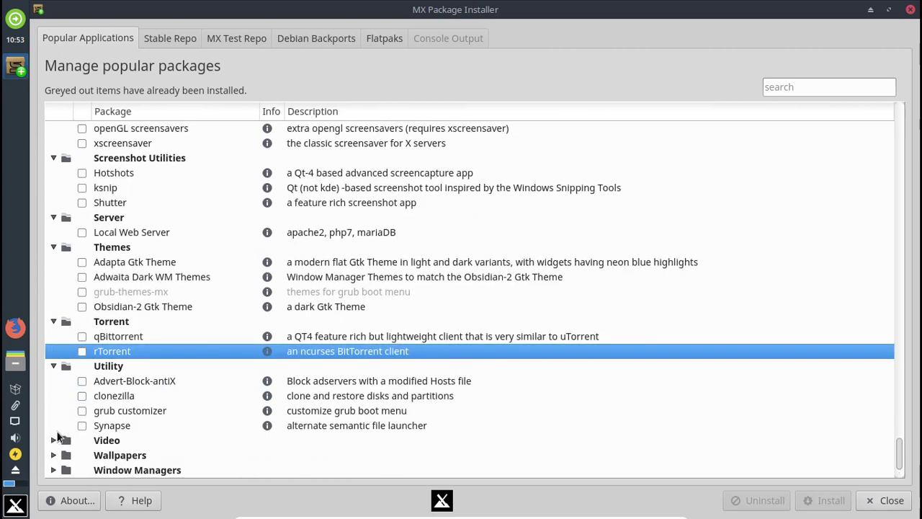
- Expand the Video, Wallpapers and Window Managers categories at the end of the popular packages list
click(56, 439)
scroll(57, 436, down, 2)
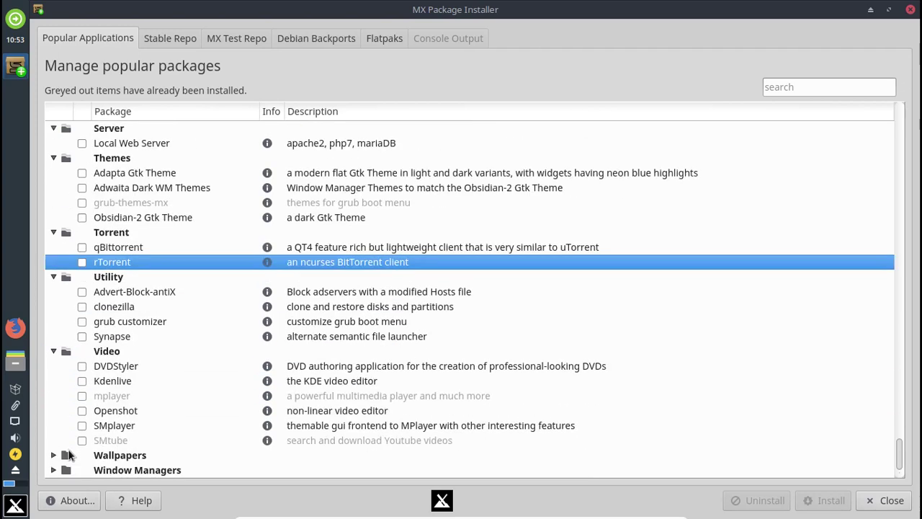
click(55, 455)
scroll(59, 430, down, 1)
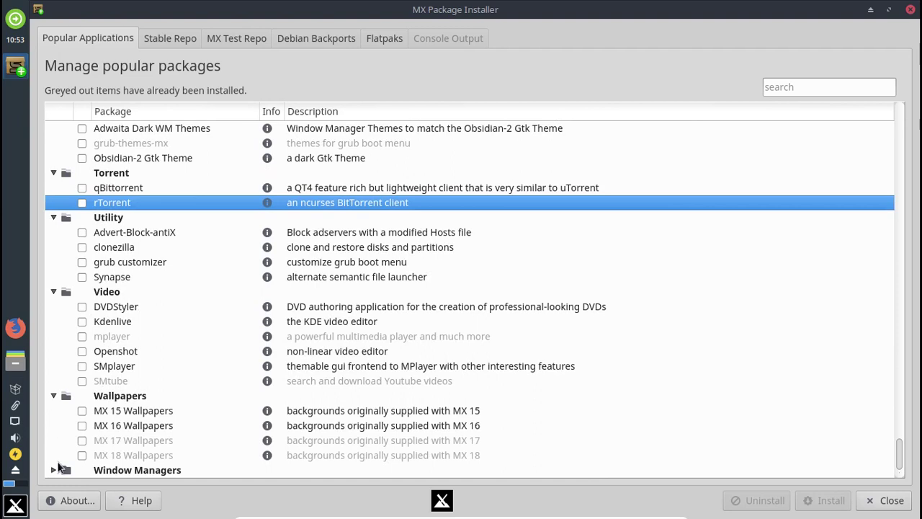
click(54, 470)
scroll(56, 457, down, 1)
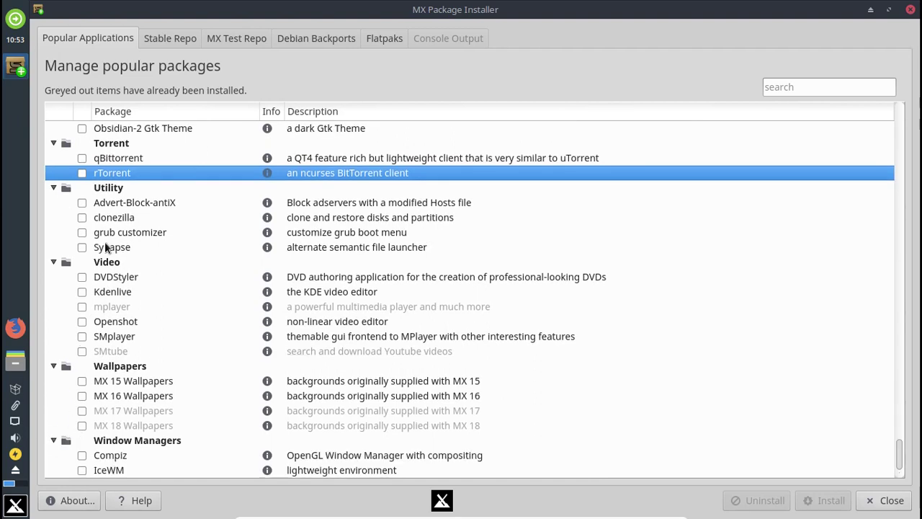
- Browse the package lists of the Stable Repo, MX Test Repo and Debian Backports
click(177, 33)
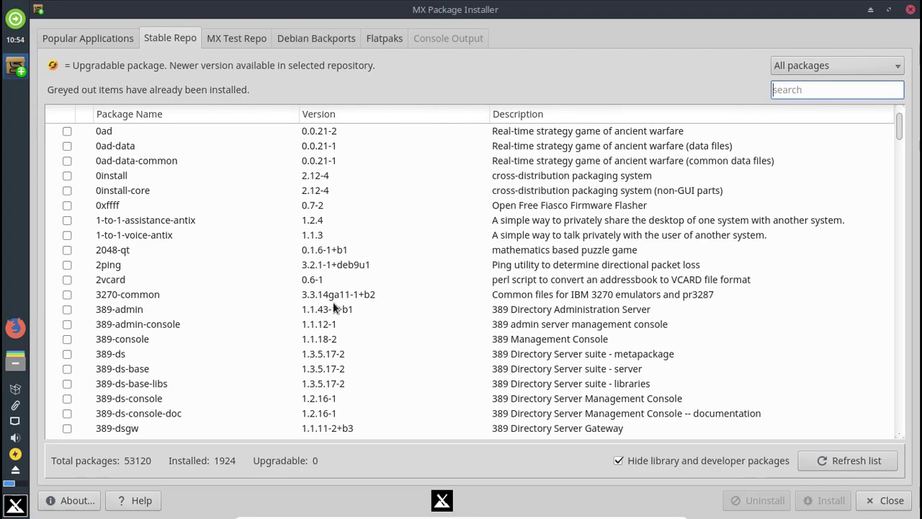
scroll(332, 302, down, 6)
scroll(312, 309, down, 2)
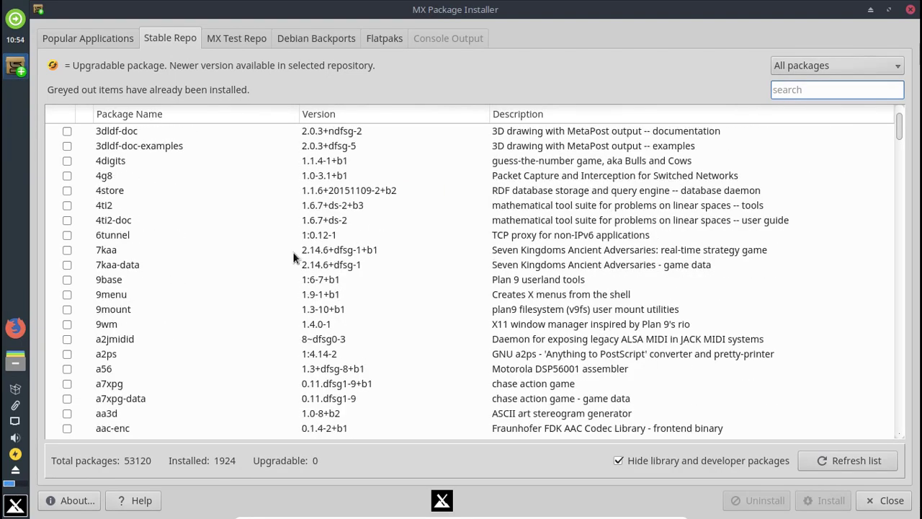
click(231, 37)
scroll(256, 333, down, 4)
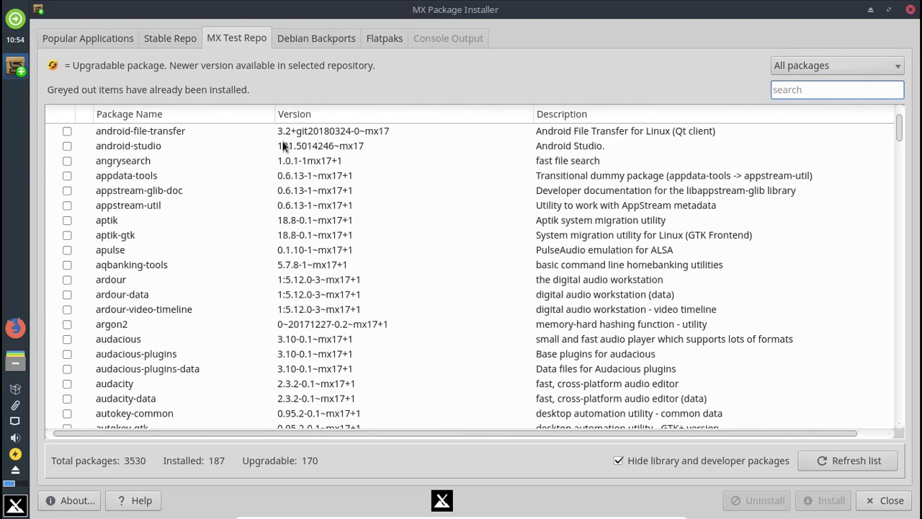
click(301, 36)
scroll(318, 185, down, 5)
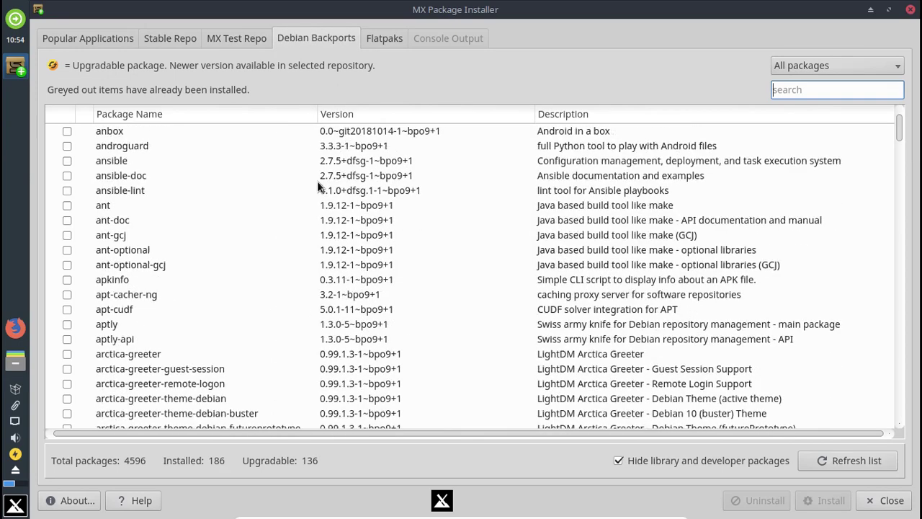
- Browse the Flatpaks list and look at its app filter and remote repository options
click(388, 41)
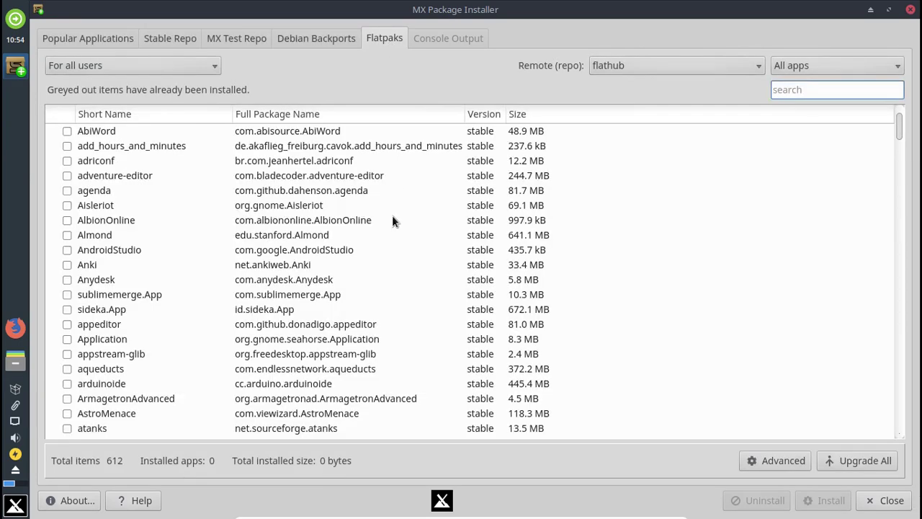
scroll(393, 219, down, 2)
scroll(430, 280, down, 10)
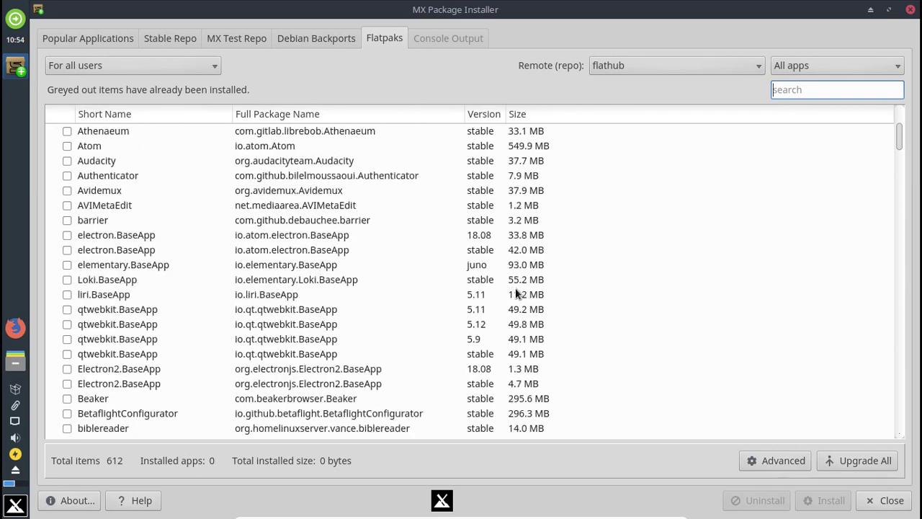
scroll(658, 142, down, 2)
click(847, 64)
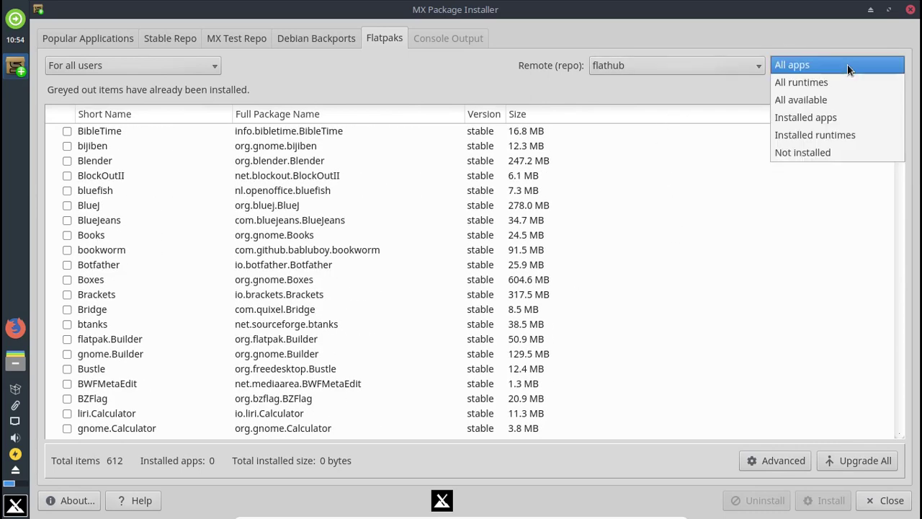
click(848, 65)
click(691, 71)
click(735, 65)
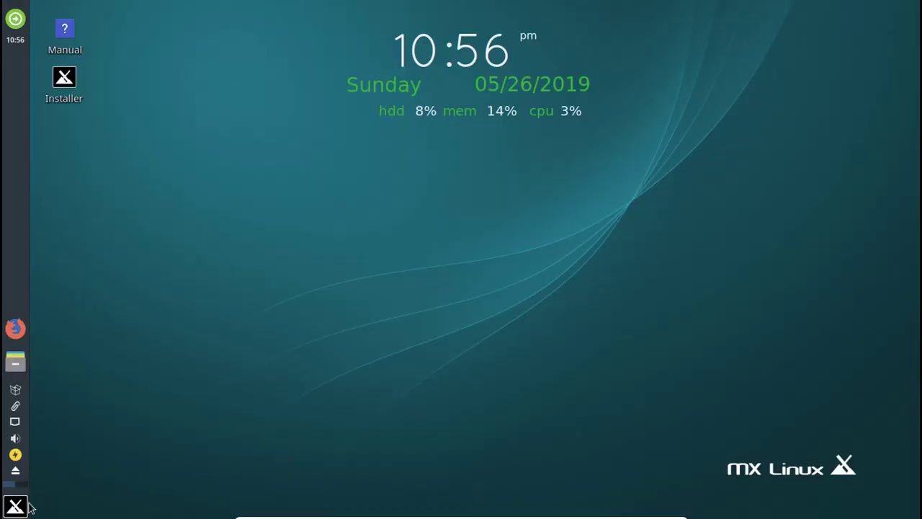
- Open Xfce Terminal and run uname -r to check the kernel release
click(18, 505)
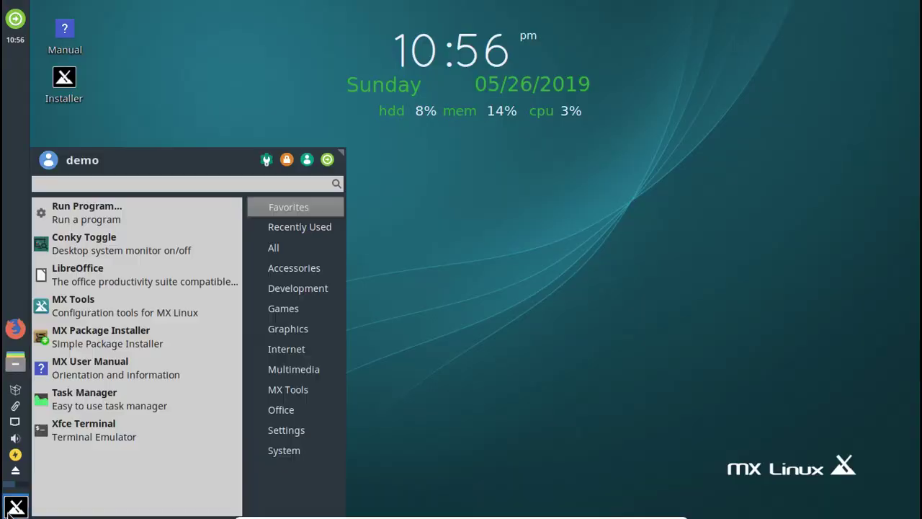
click(132, 435)
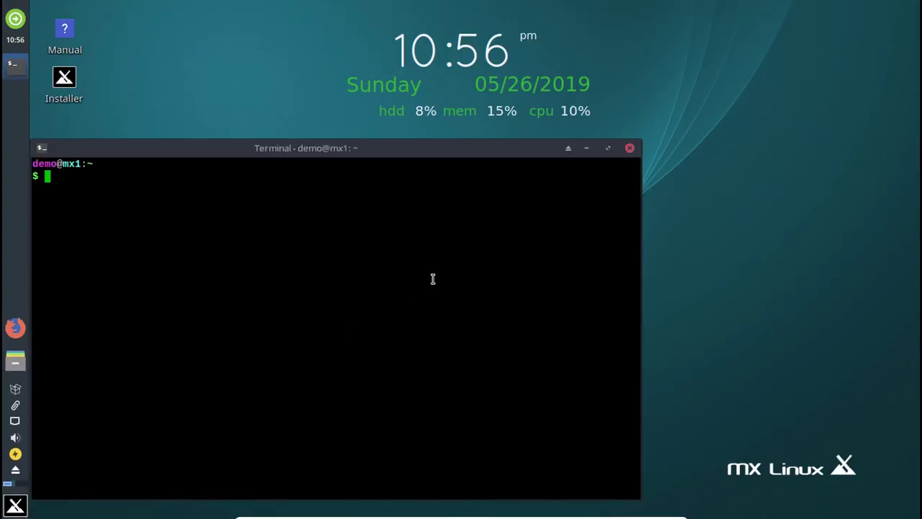
text(uname -r)
key(Return)
key(Return)
key(Return)
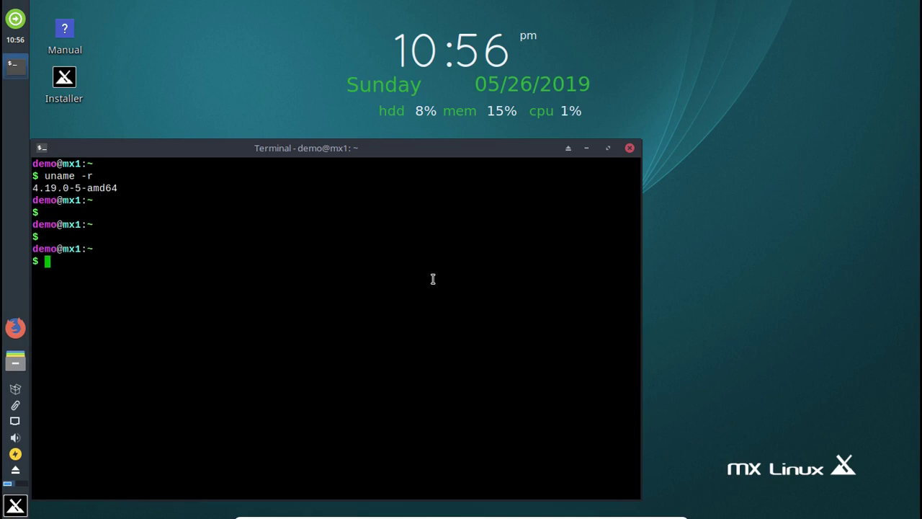
- Enter exit at the terminal prompt without running it and move the terminal window toward the middle of the desktop
text(exit)
drag(353, 162, 517, 110)
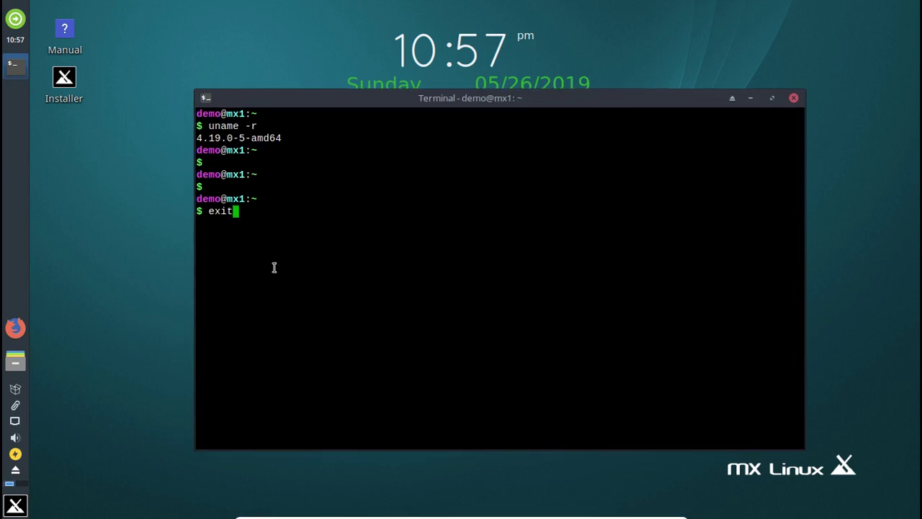
- Look at the mounted-device list and clipboard menu, and cancel the Synaptic Package Manager authentication request
click(14, 466)
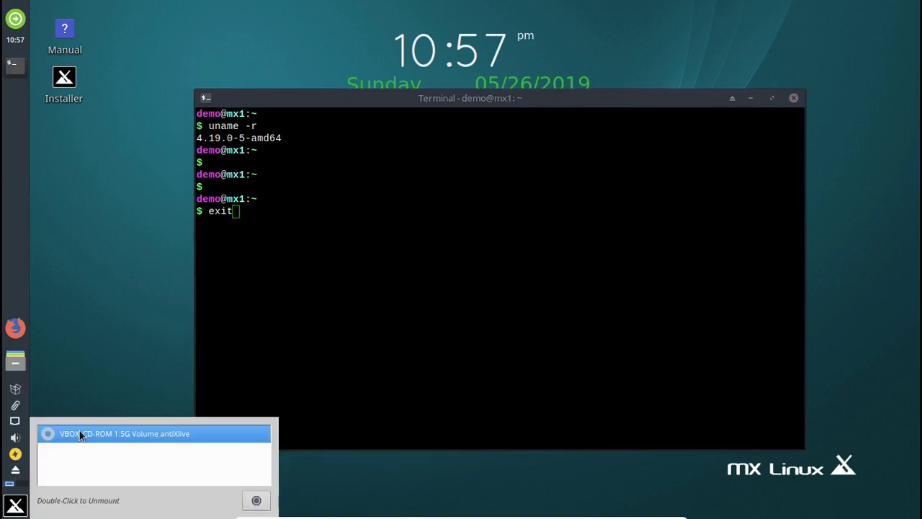
click(254, 496)
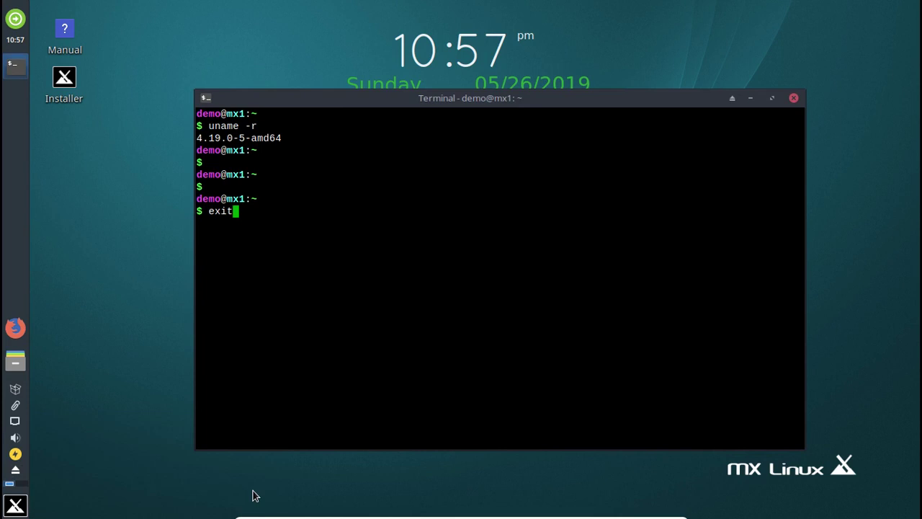
click(9, 394)
click(22, 407)
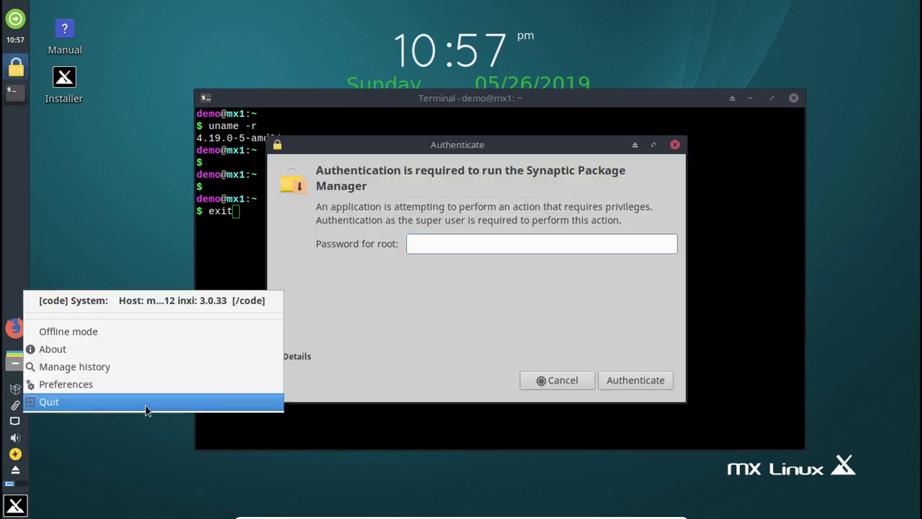
click(422, 209)
click(557, 381)
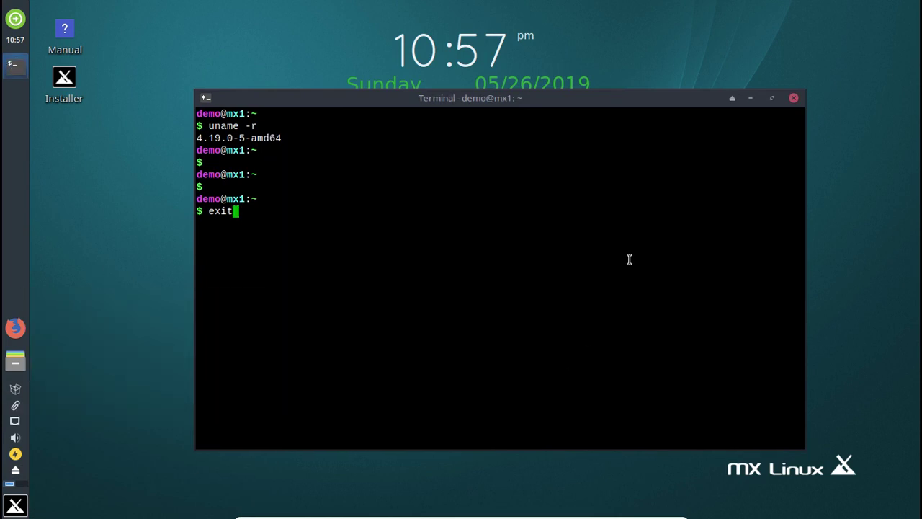
- Close the terminal window and open the session log-out dialog
click(793, 97)
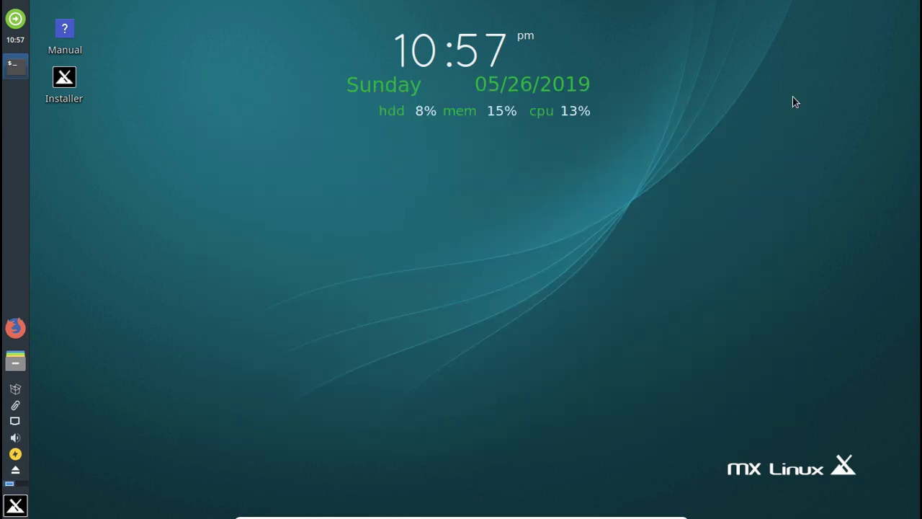
click(15, 19)
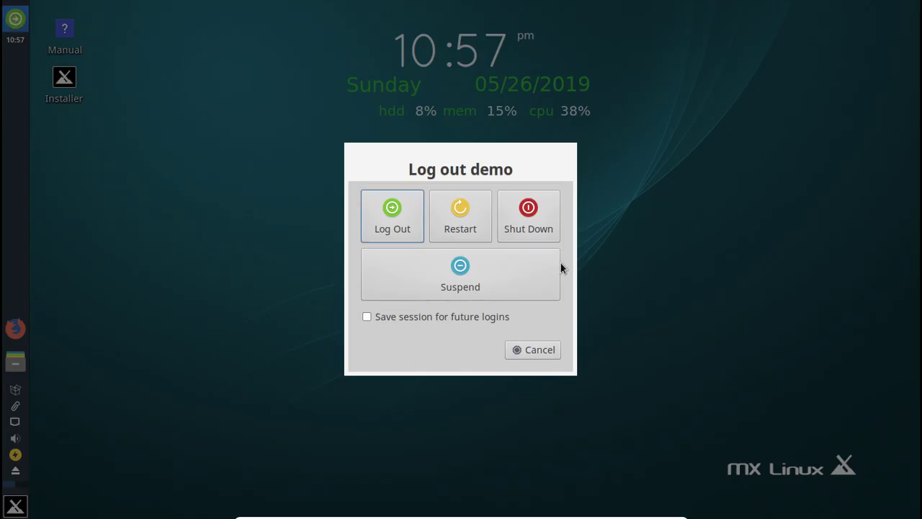